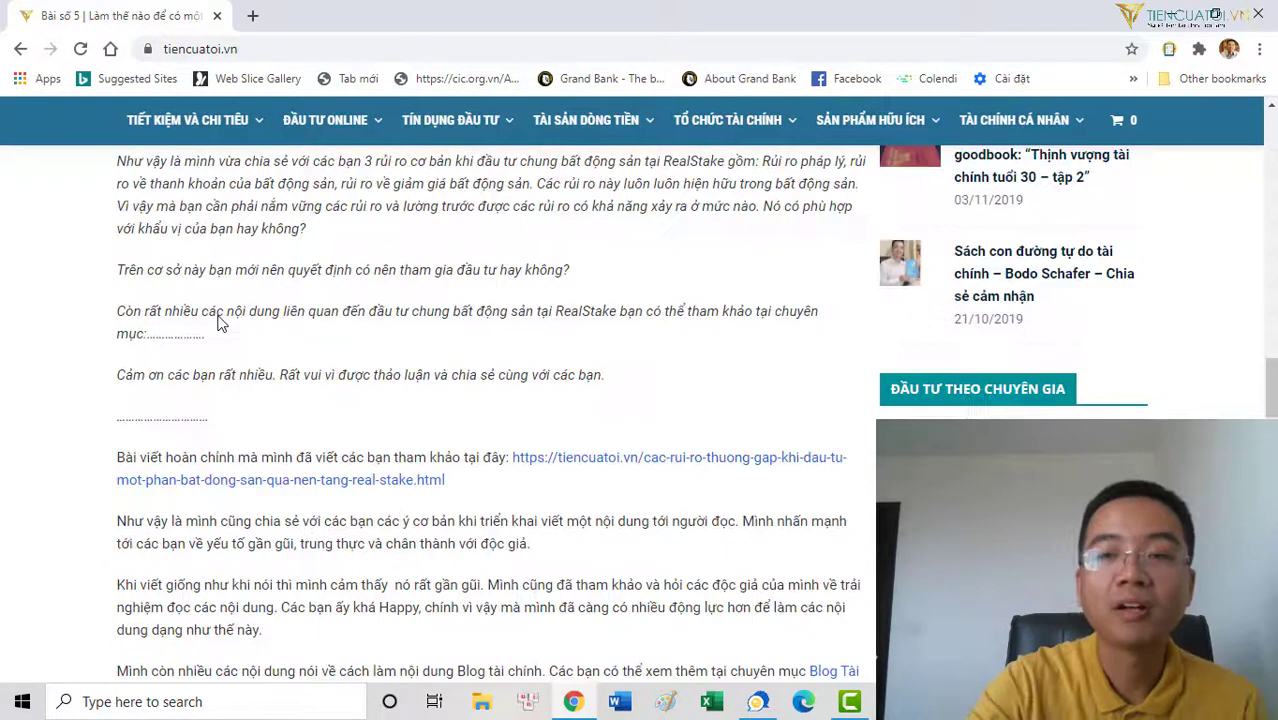
{"action": "scroll", "coordinate": [1141, 262], "scroll_direction": "up", "scroll_amount": 5}
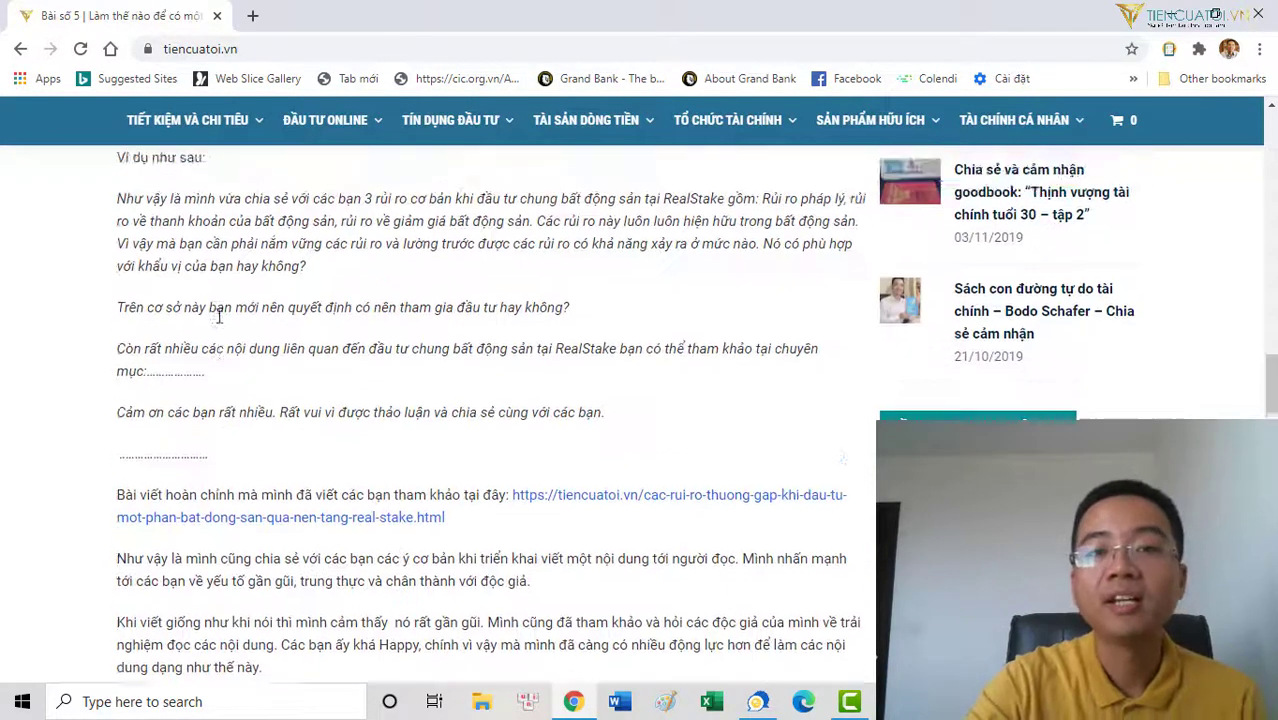
{"action": "scroll", "coordinate": [1141, 262], "scroll_direction": "up", "scroll_amount": 5}
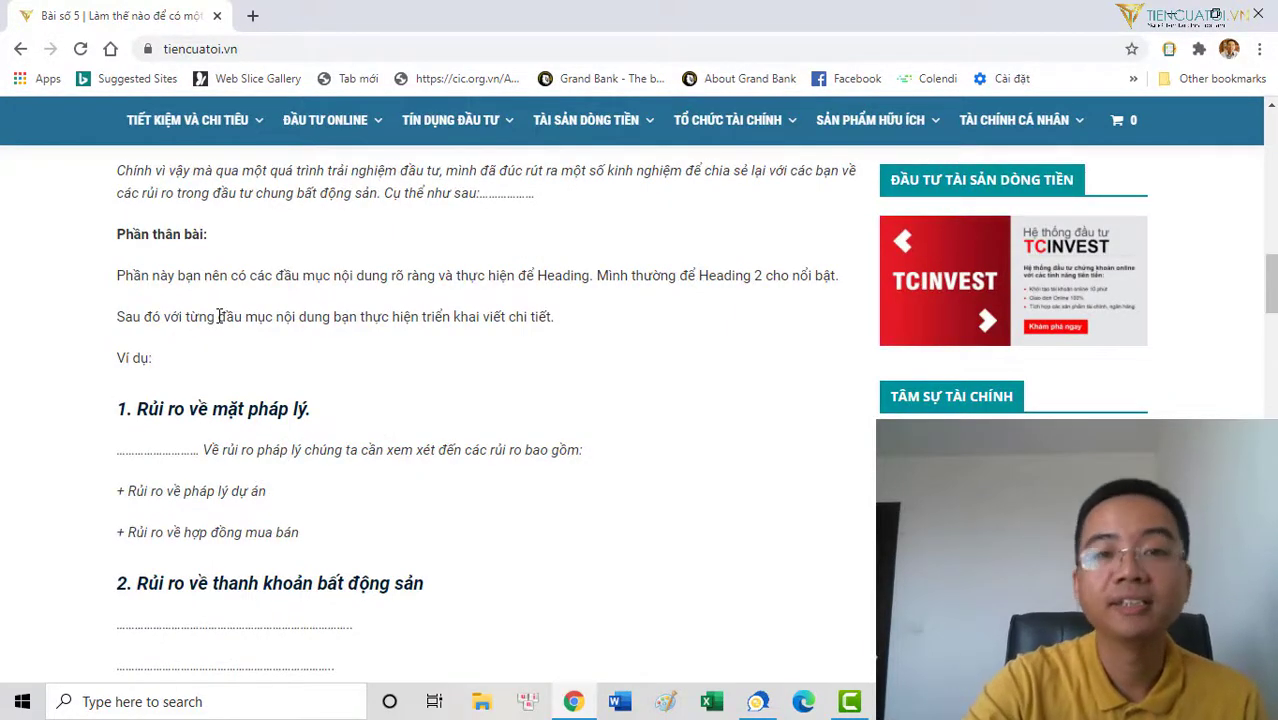
{"action": "scroll", "coordinate": [219, 316], "scroll_direction": "up", "scroll_amount": 10}
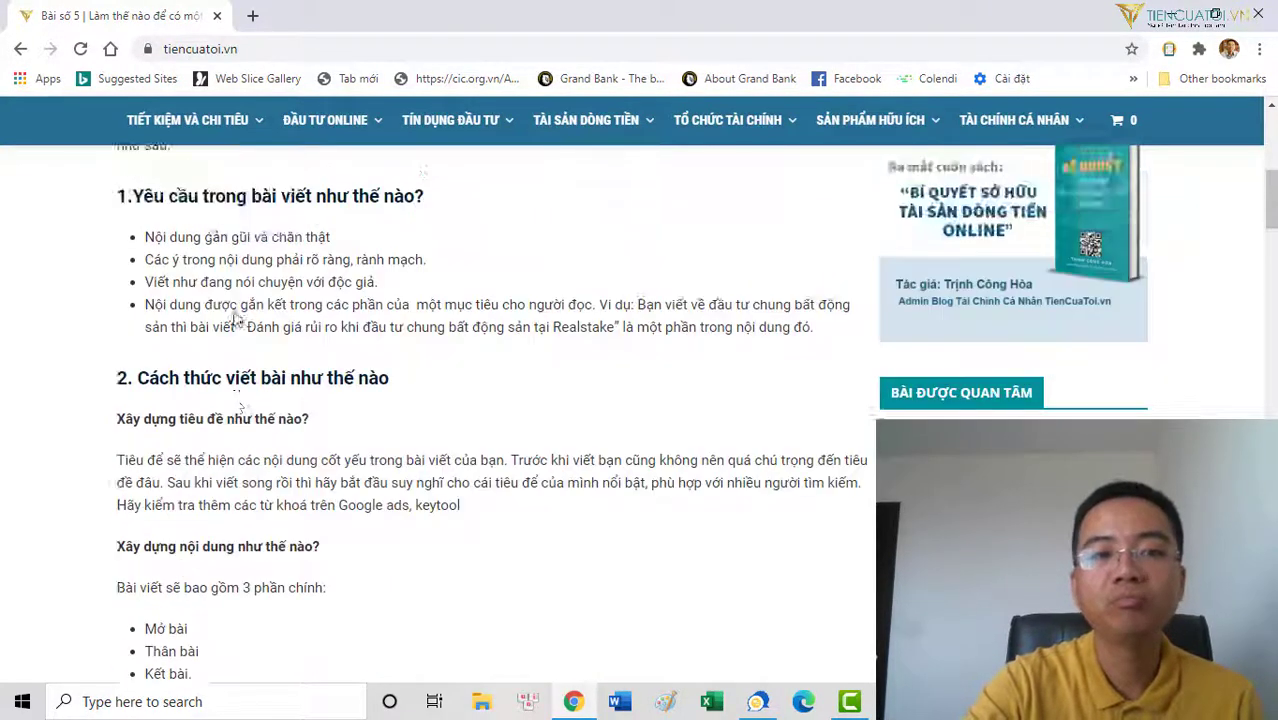
{"action": "scroll", "coordinate": [238, 317], "scroll_direction": "up", "scroll_amount": 10}
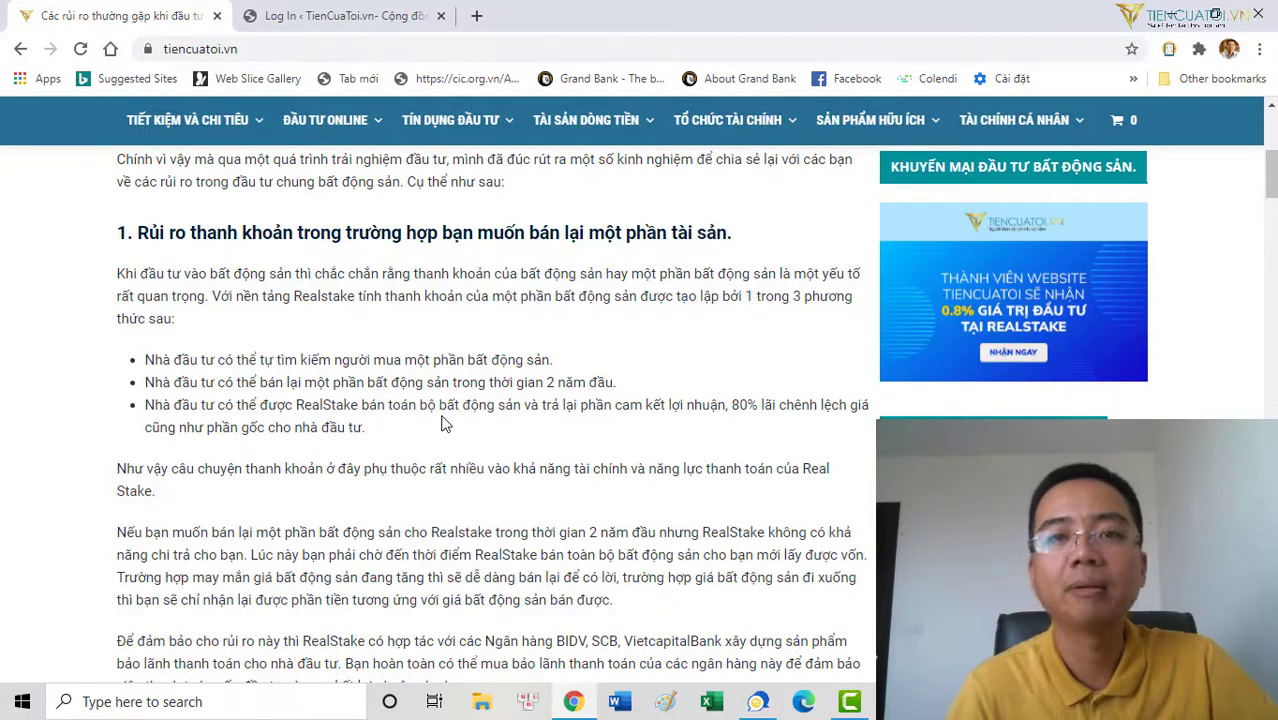
Start a new blog post from the site's WordPress dashboard
{"action": "left_click", "coordinate": [345, 15]}
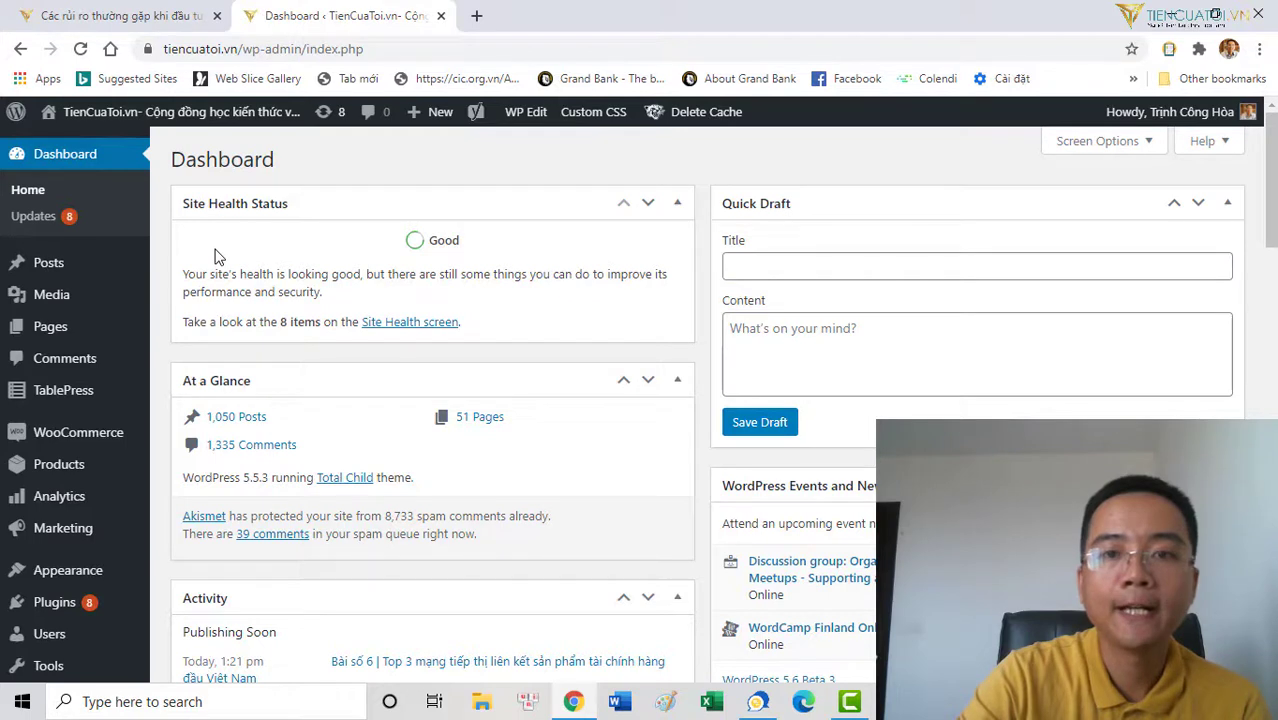
{"action": "mouse_move", "coordinate": [10, 272]}
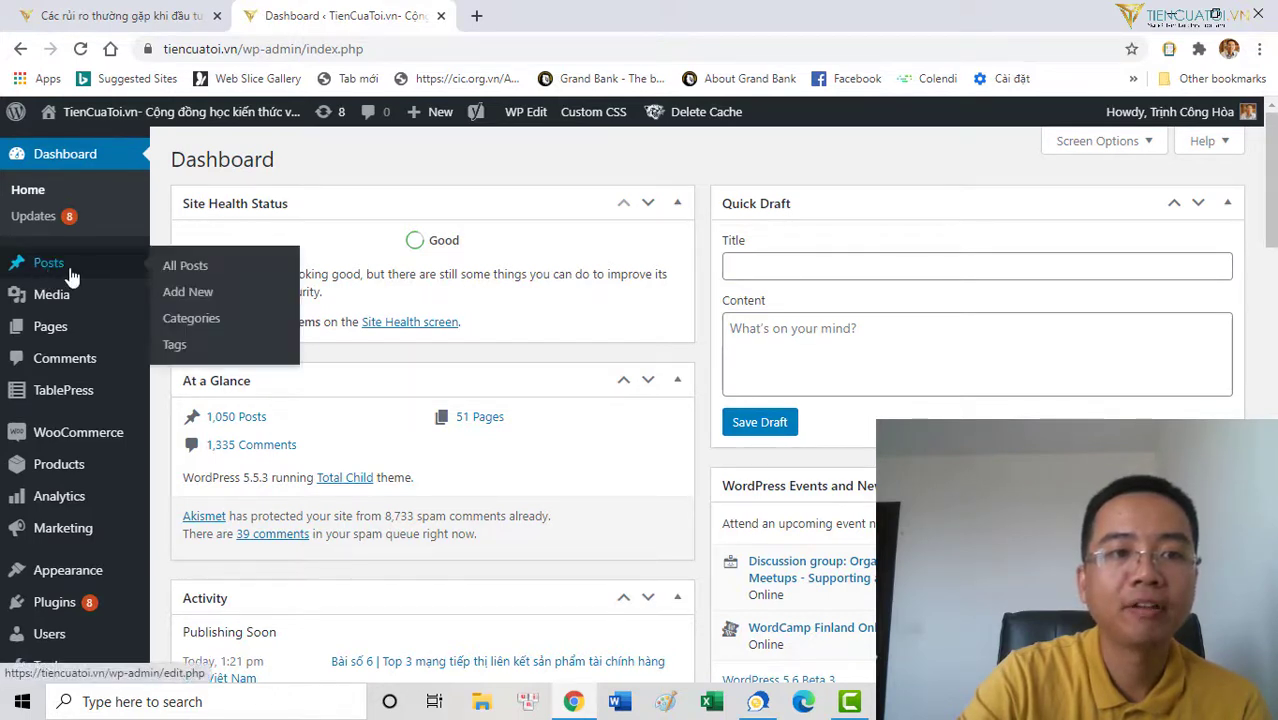
{"action": "left_click", "coordinate": [188, 303]}
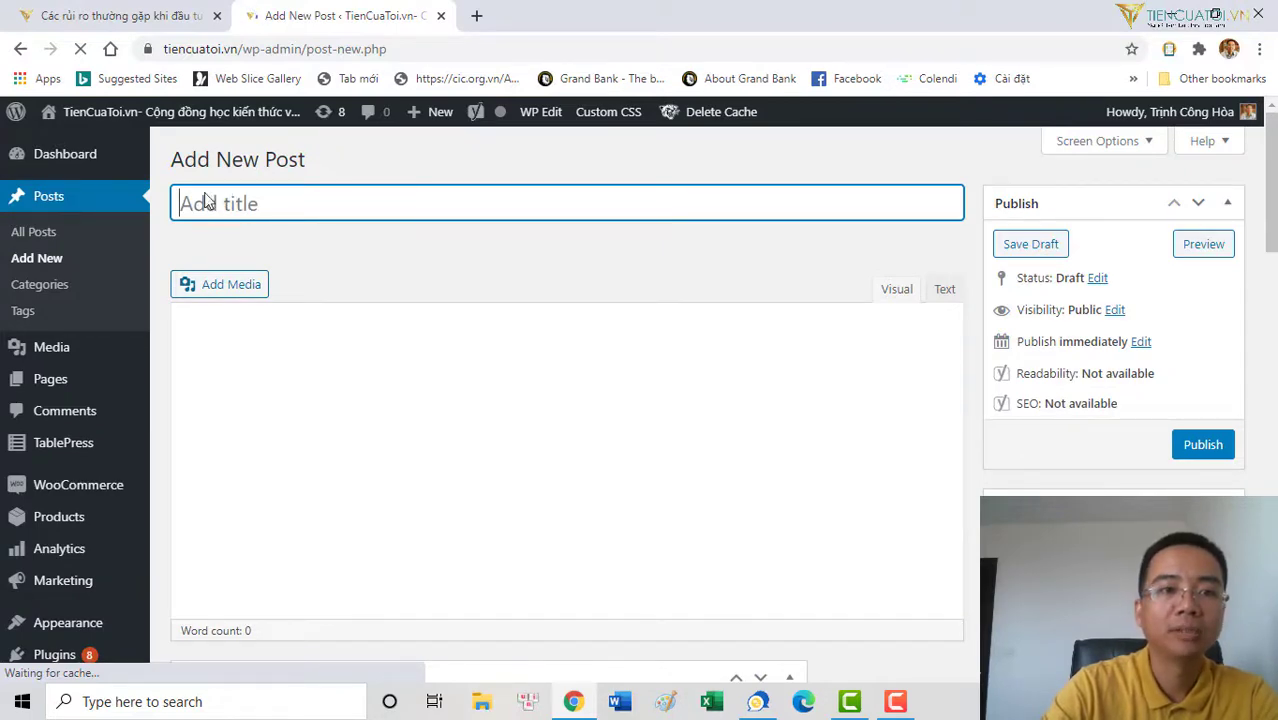
Copy the published article's headline "Các rủi ro thường gặp khi đầu tư một phần bất động sản qua nền tảng RealStake" into the post title
{"action": "left_click", "coordinate": [72, 8]}
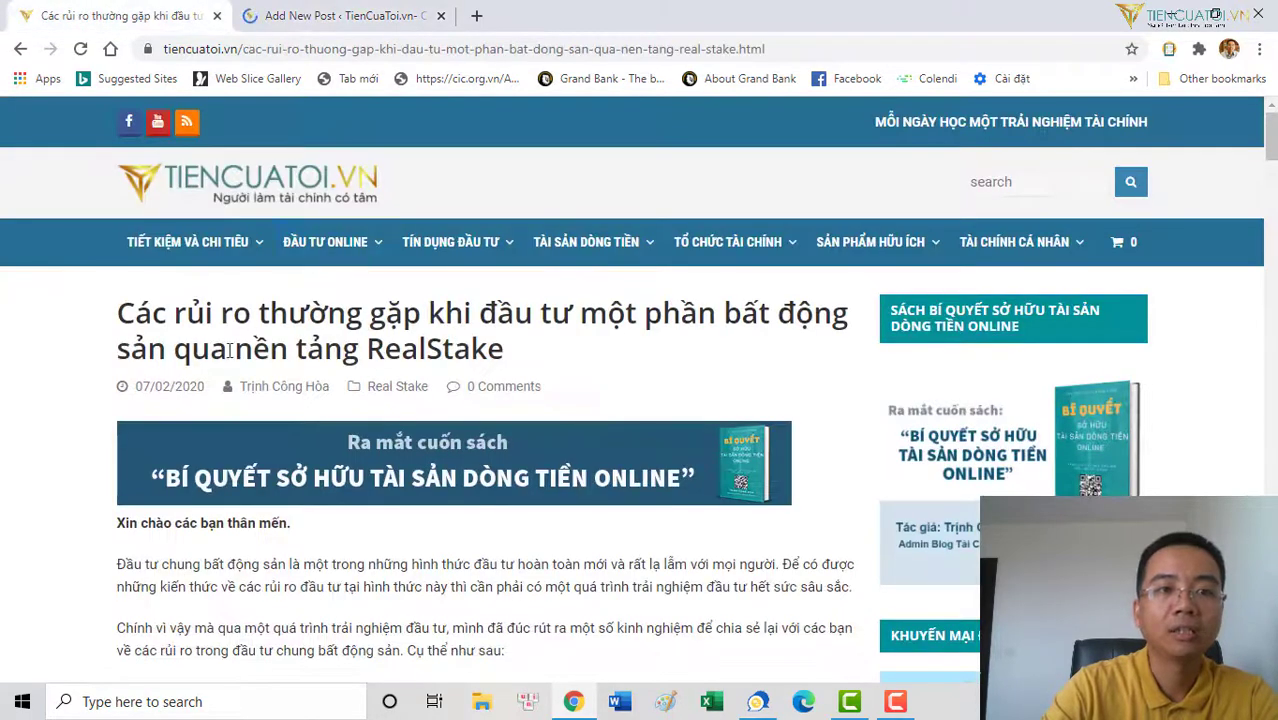
{"action": "left_click_drag", "start_coordinate": [506, 350], "coordinate": [113, 316]}
{"action": "key", "text": "ctrl+c"}
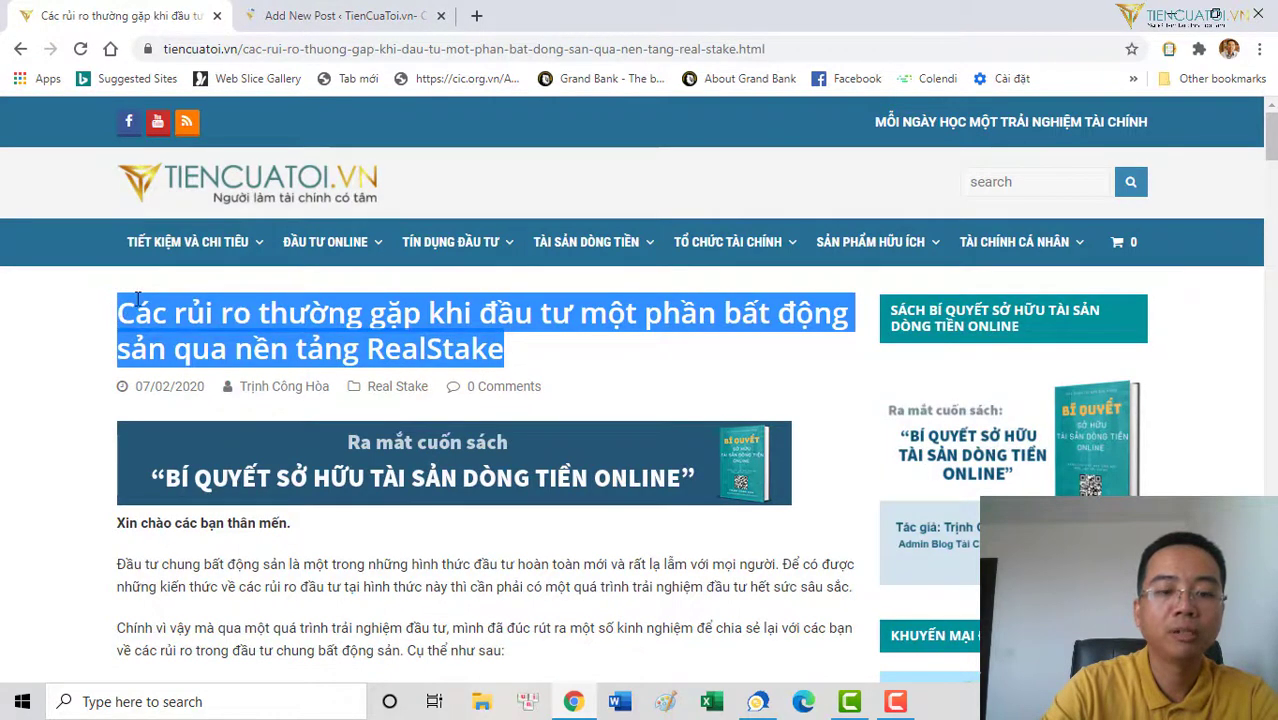
{"action": "left_click", "coordinate": [340, 15]}
{"action": "left_click", "coordinate": [317, 205]}
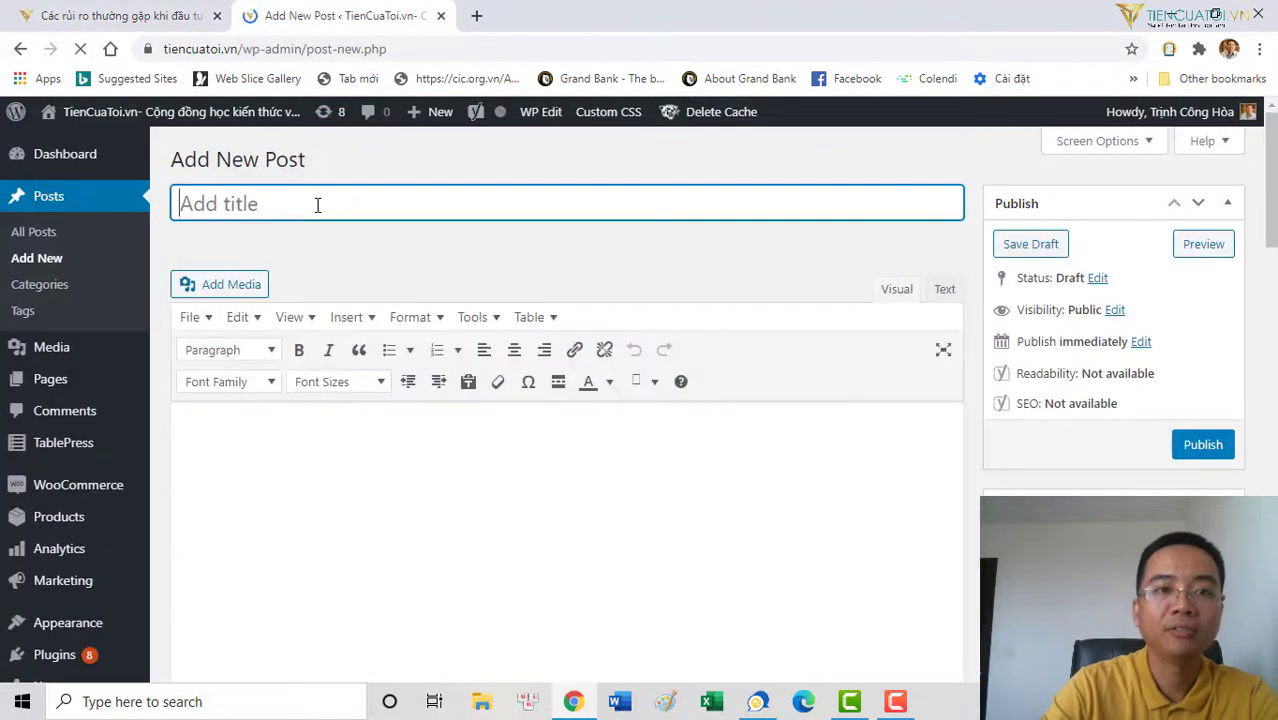
{"action": "key", "text": "ctrl+v"}
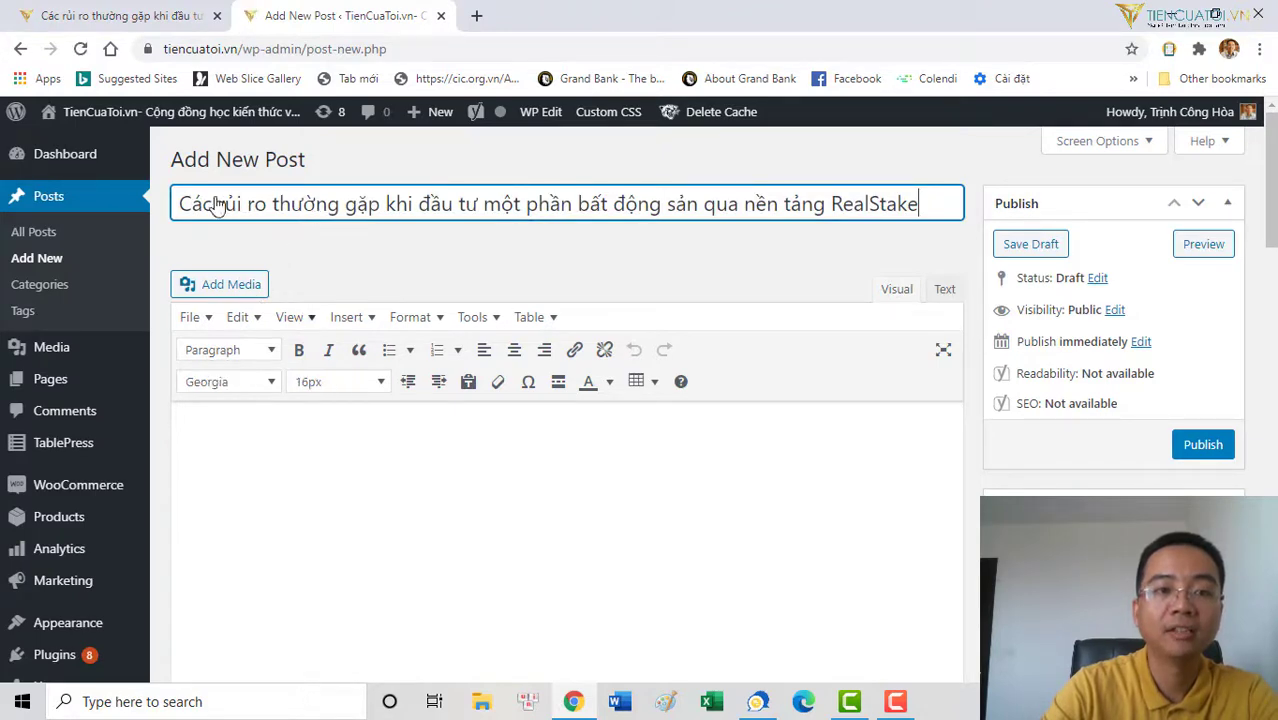
Copy the published article's full text, from the greeting through the closing thanks, into the body of the new post
{"action": "left_click", "coordinate": [115, 10]}
{"action": "scroll", "coordinate": [166, 292], "scroll_direction": "down", "scroll_amount": 4}
{"action": "scroll", "coordinate": [166, 292], "scroll_direction": "up", "scroll_amount": 1}
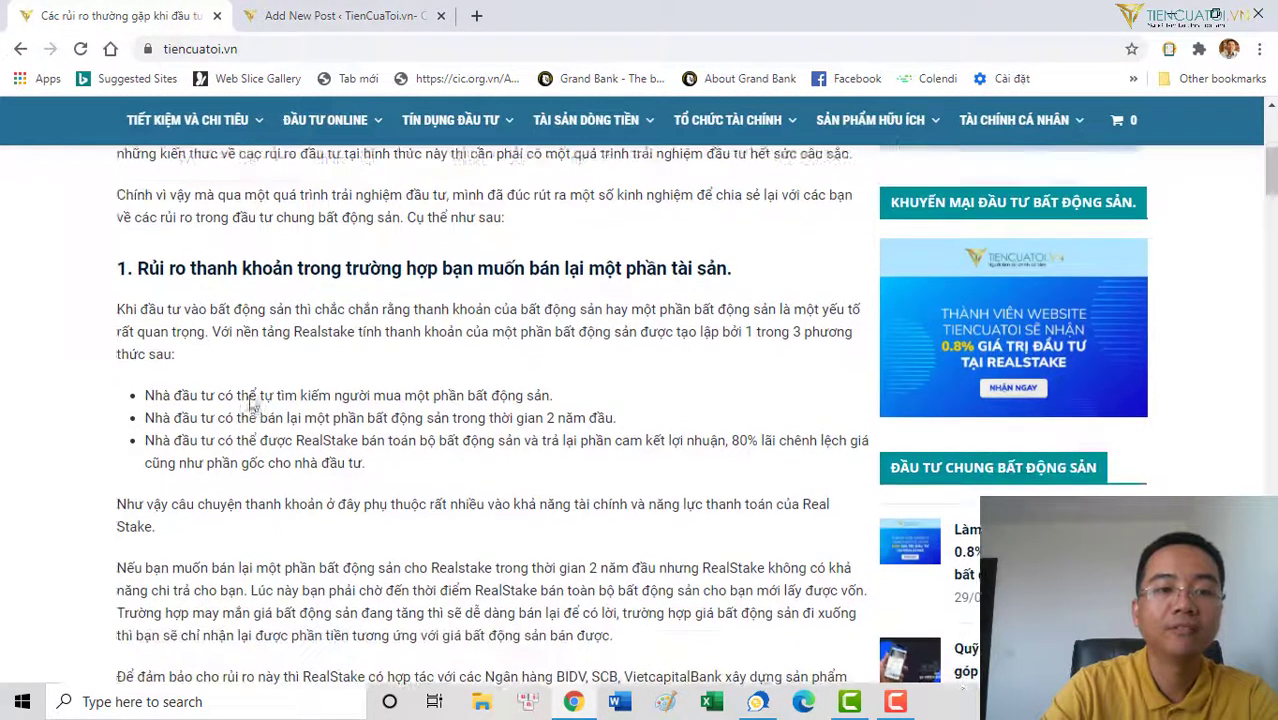
{"action": "left_click_drag", "start_coordinate": [119, 246], "coordinate": [855, 276]}
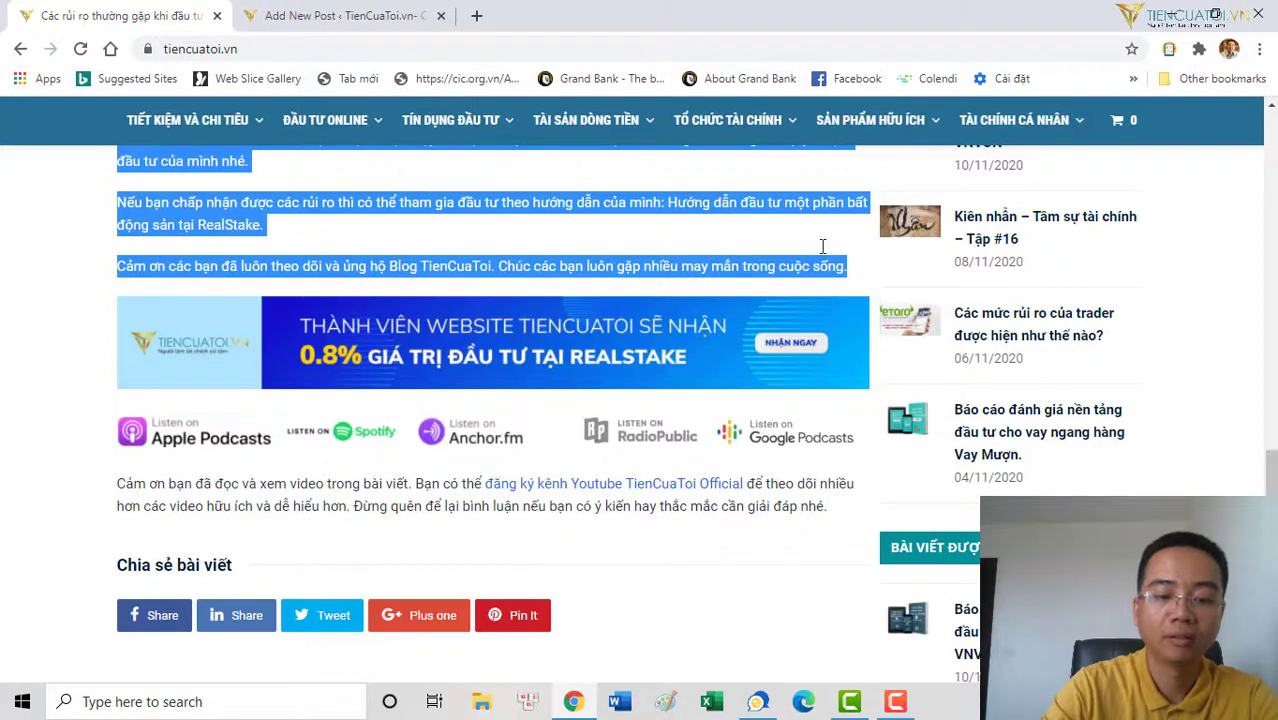
{"action": "left_click", "coordinate": [340, 15]}
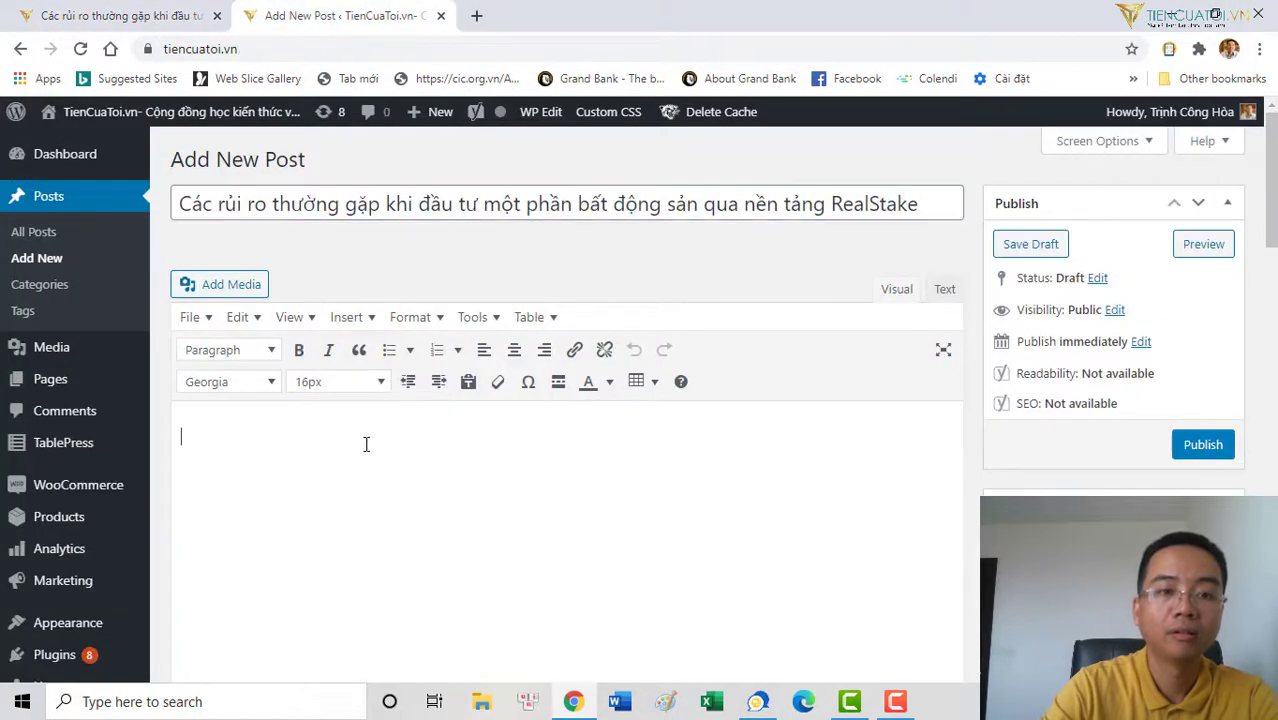
{"action": "key", "text": "ctrl+v"}
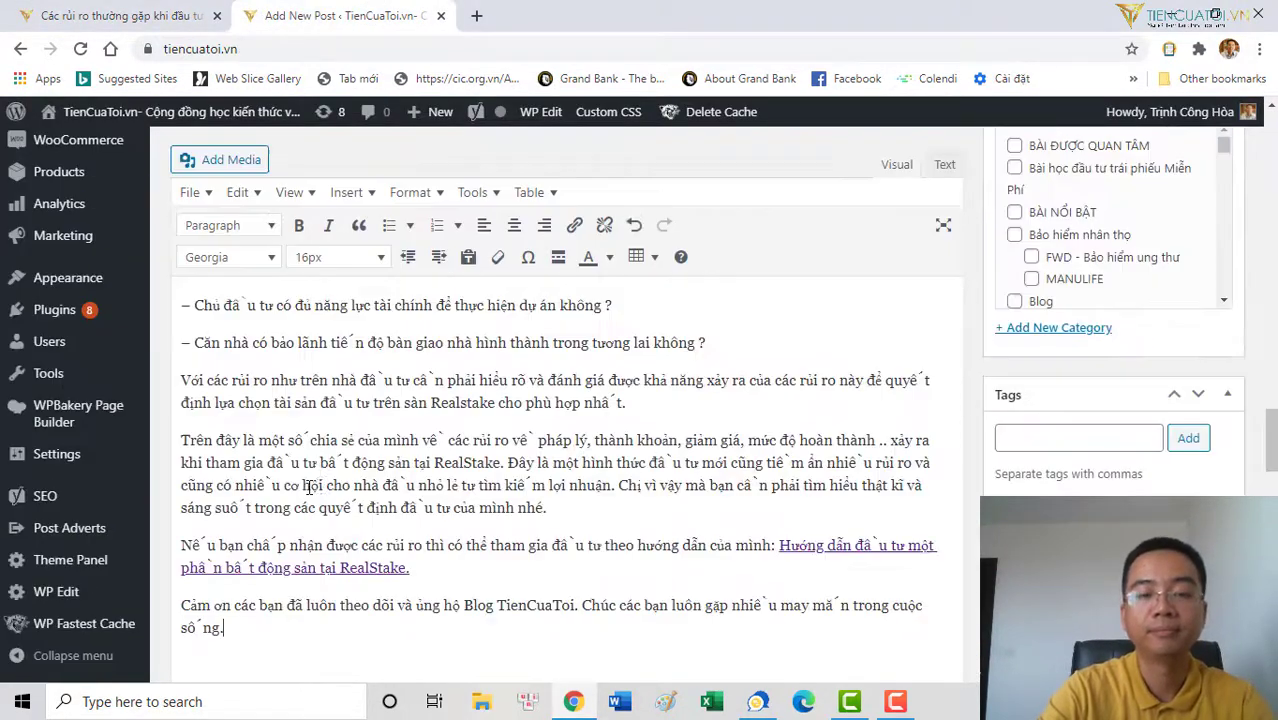
Add an empty line in the post body below "Mẫu bảo lãnh bạn có thể tham khảo tại đây:"
{"action": "scroll", "coordinate": [400, 450], "scroll_direction": "up", "scroll_amount": 15}
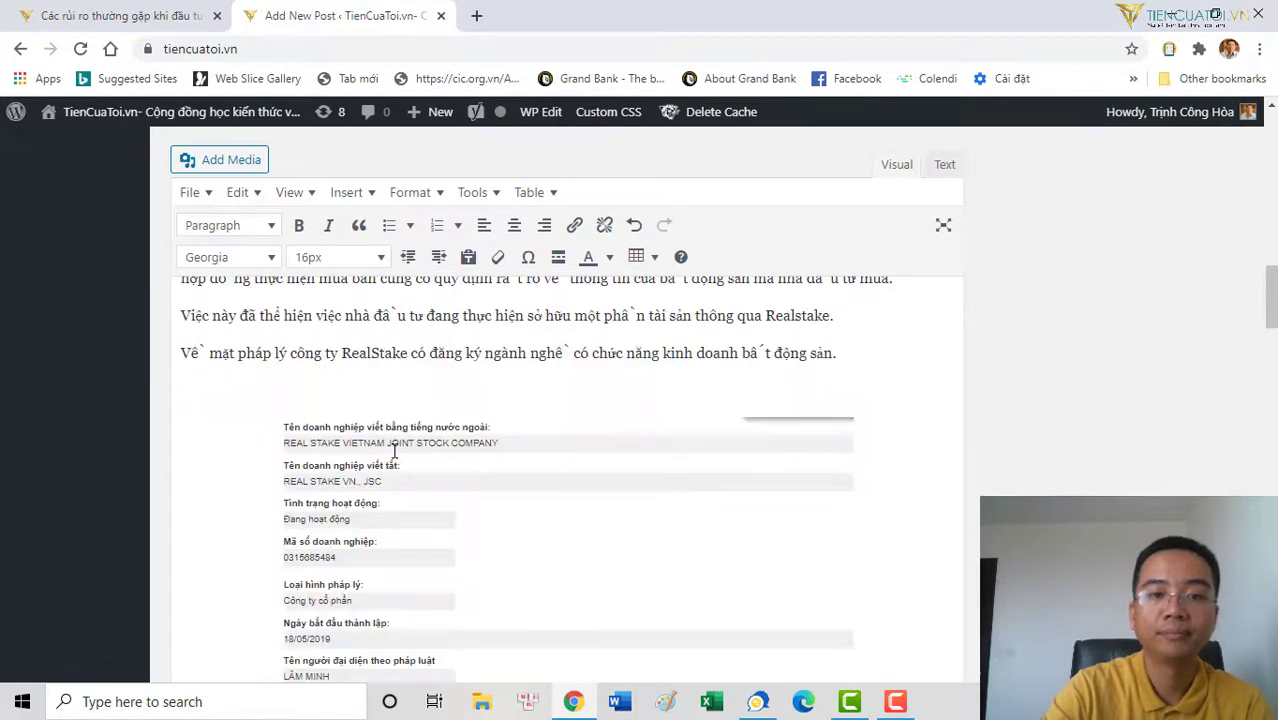
{"action": "scroll", "coordinate": [466, 427], "scroll_direction": "up", "scroll_amount": 10}
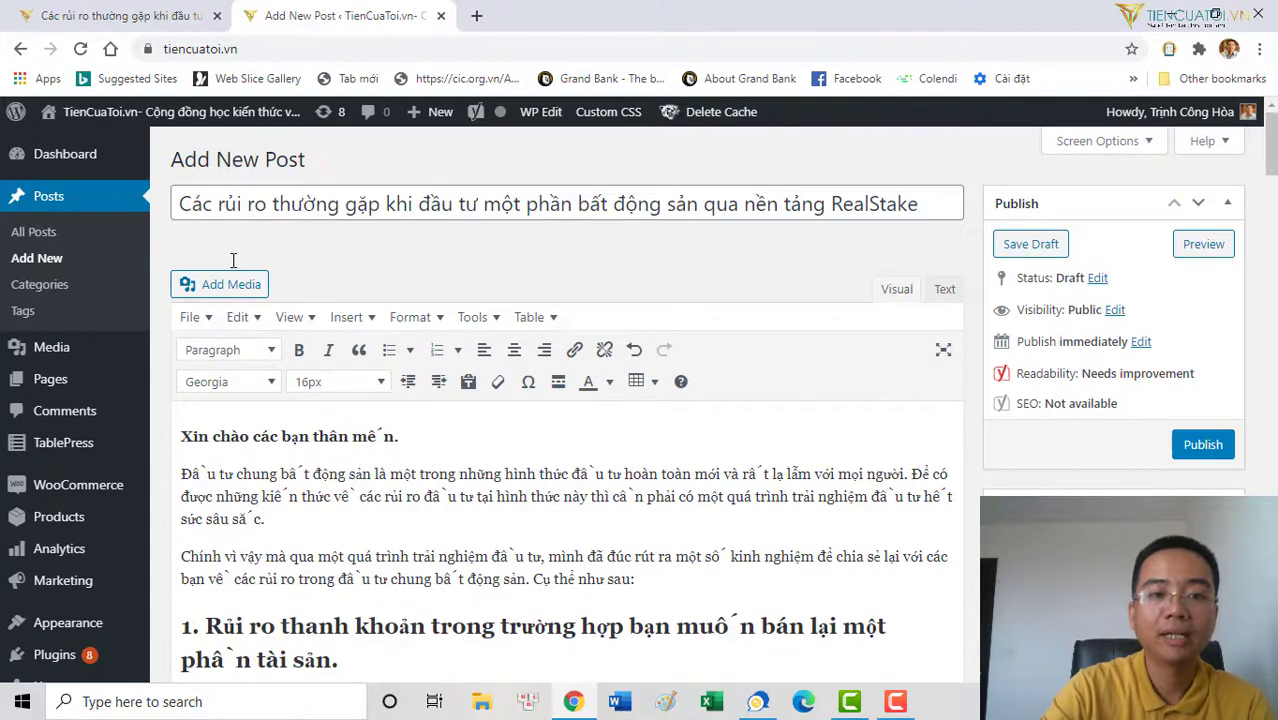
{"action": "scroll", "coordinate": [298, 365], "scroll_direction": "down", "scroll_amount": 3}
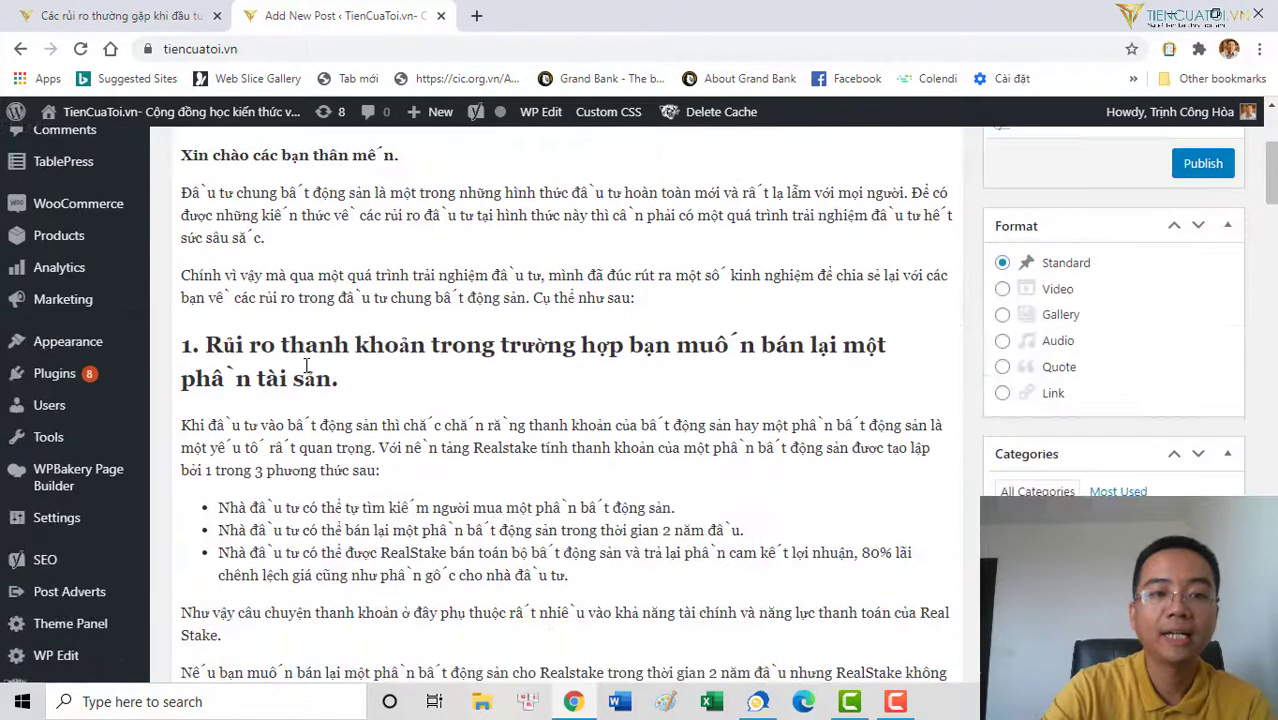
{"action": "scroll", "coordinate": [307, 365], "scroll_direction": "down", "scroll_amount": 4}
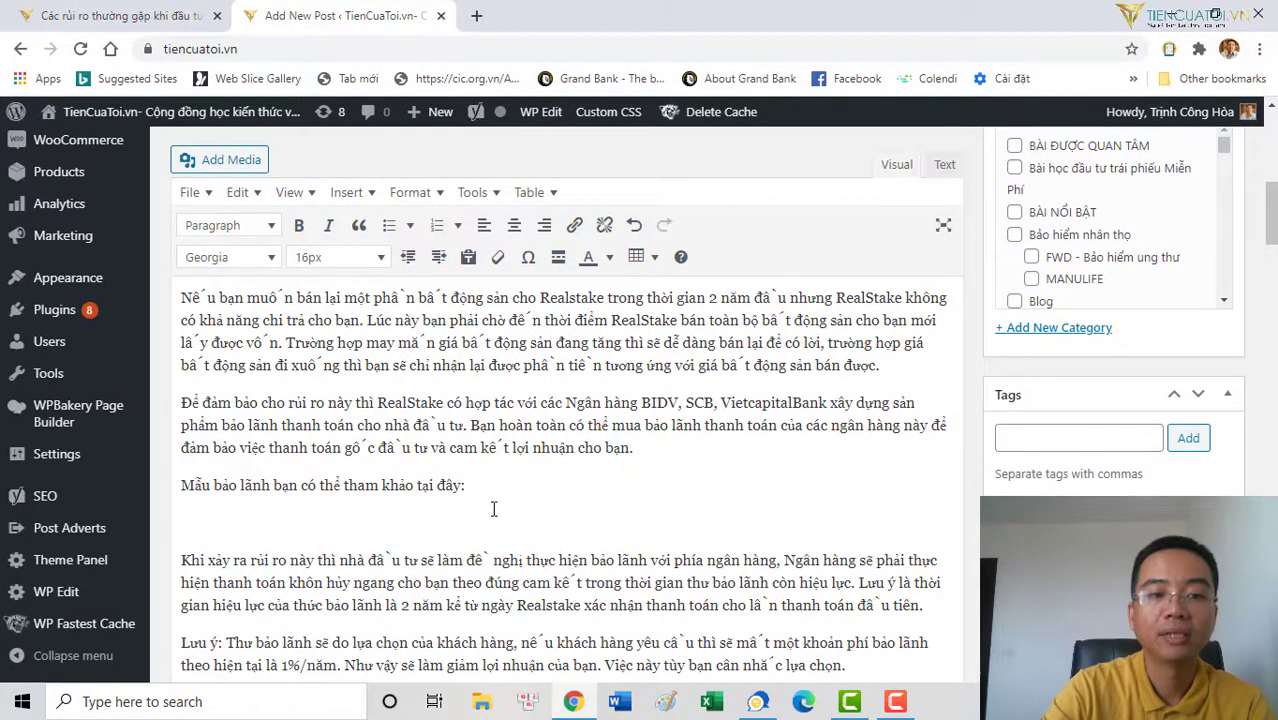
{"action": "left_click", "coordinate": [493, 509]}
{"action": "key", "text": "Return"}
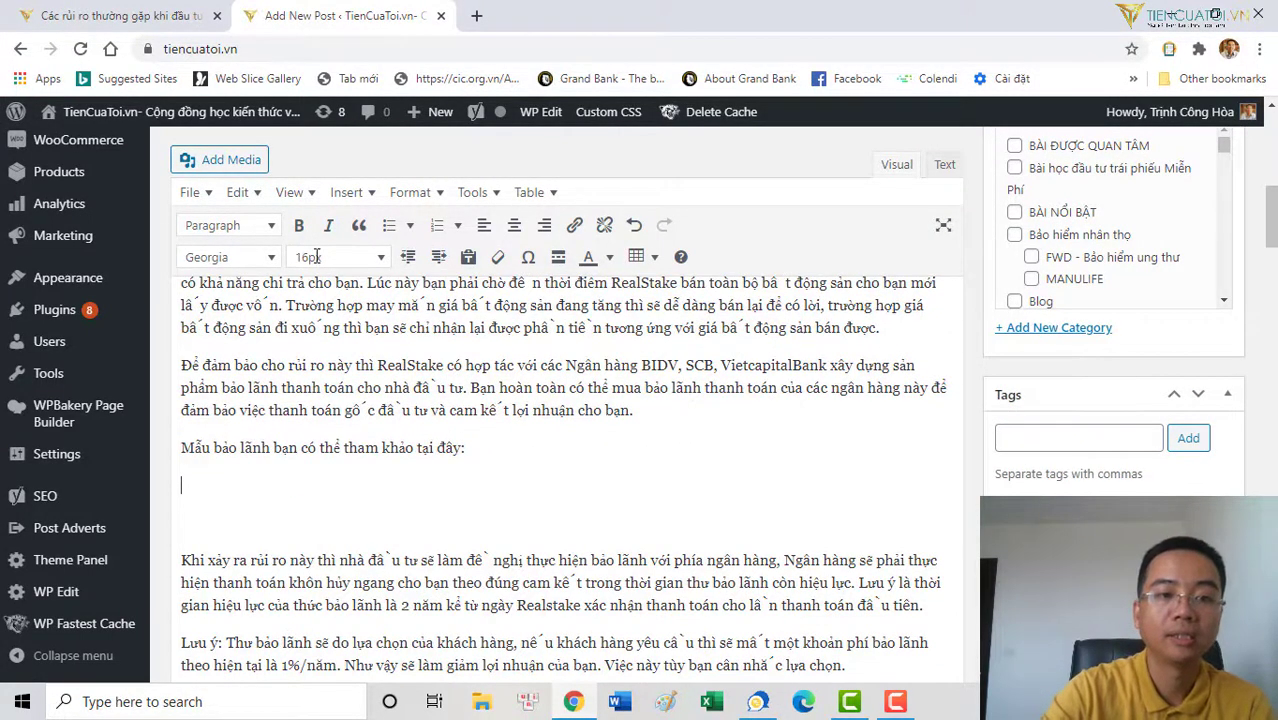
Search the media library for "realstake" and insert the hand-held phone image Realstake-nhan-quy-dau-tu-tiencuatoi.vn_.jpg into the post
{"action": "left_click", "coordinate": [225, 161]}
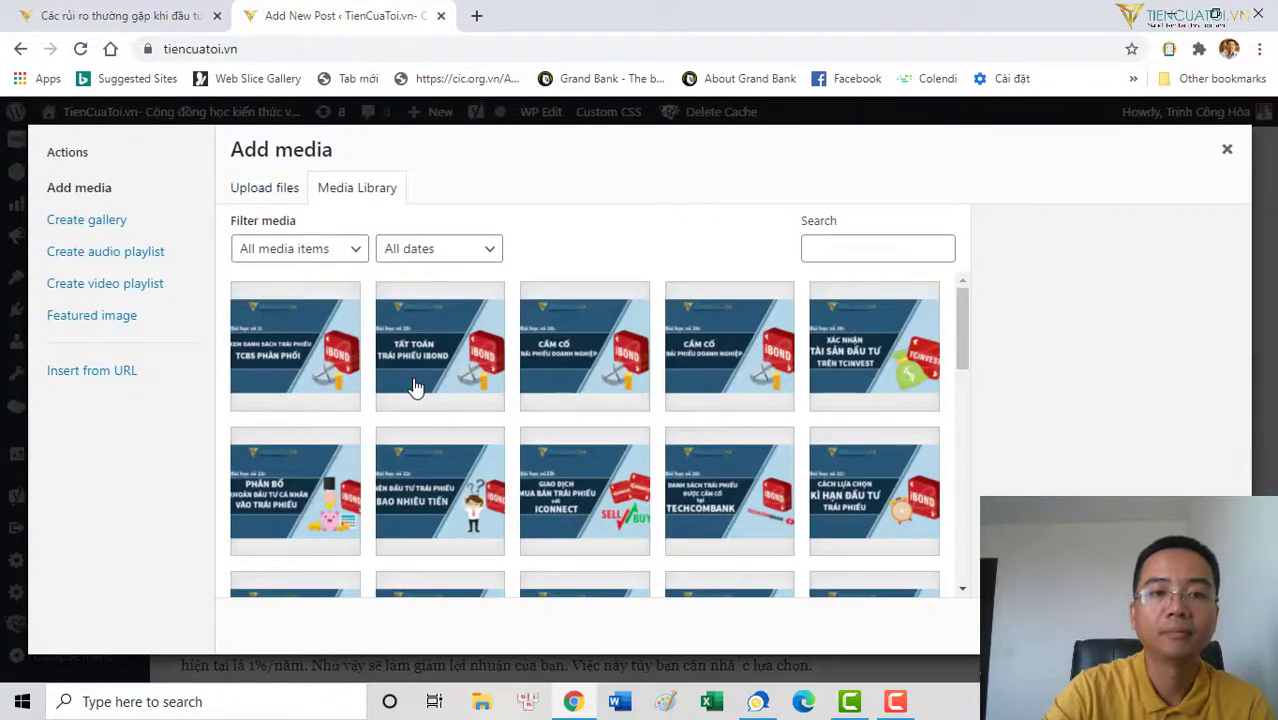
{"action": "scroll", "coordinate": [415, 380], "scroll_direction": "down", "scroll_amount": 3}
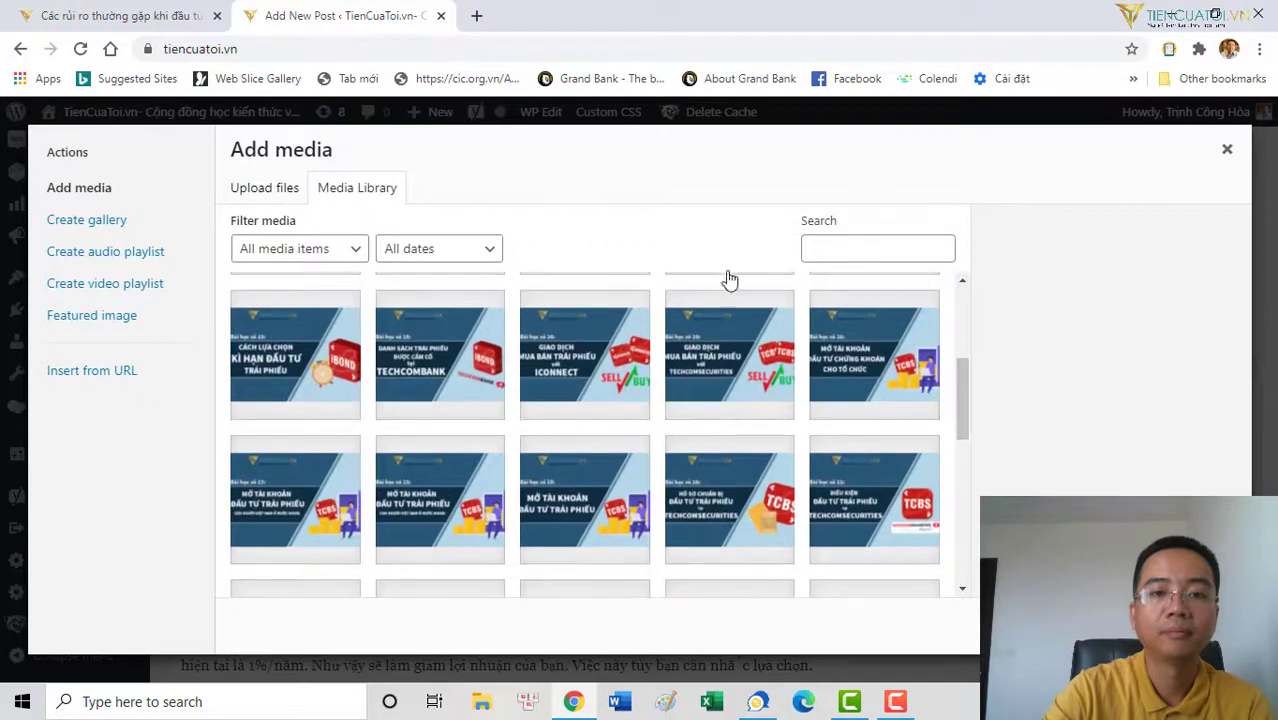
{"action": "left_click", "coordinate": [820, 246]}
{"action": "type", "text": "rea"}
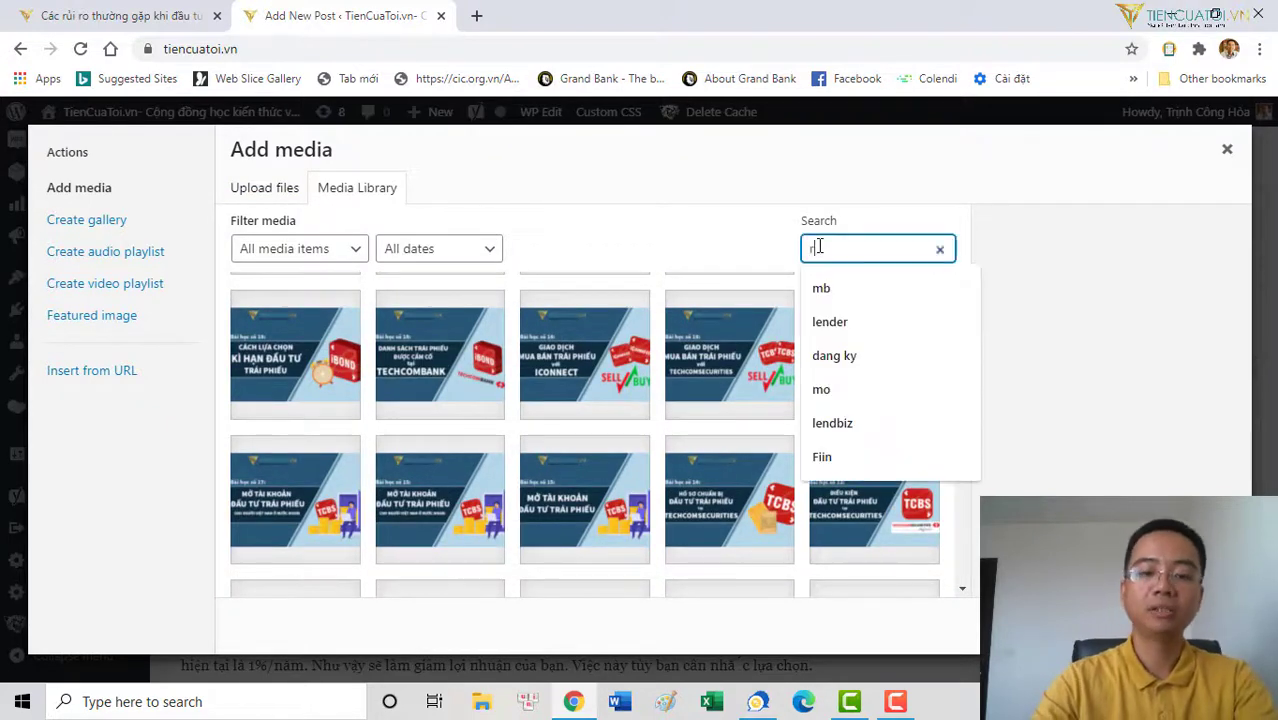
{"action": "type", "text": "l"}
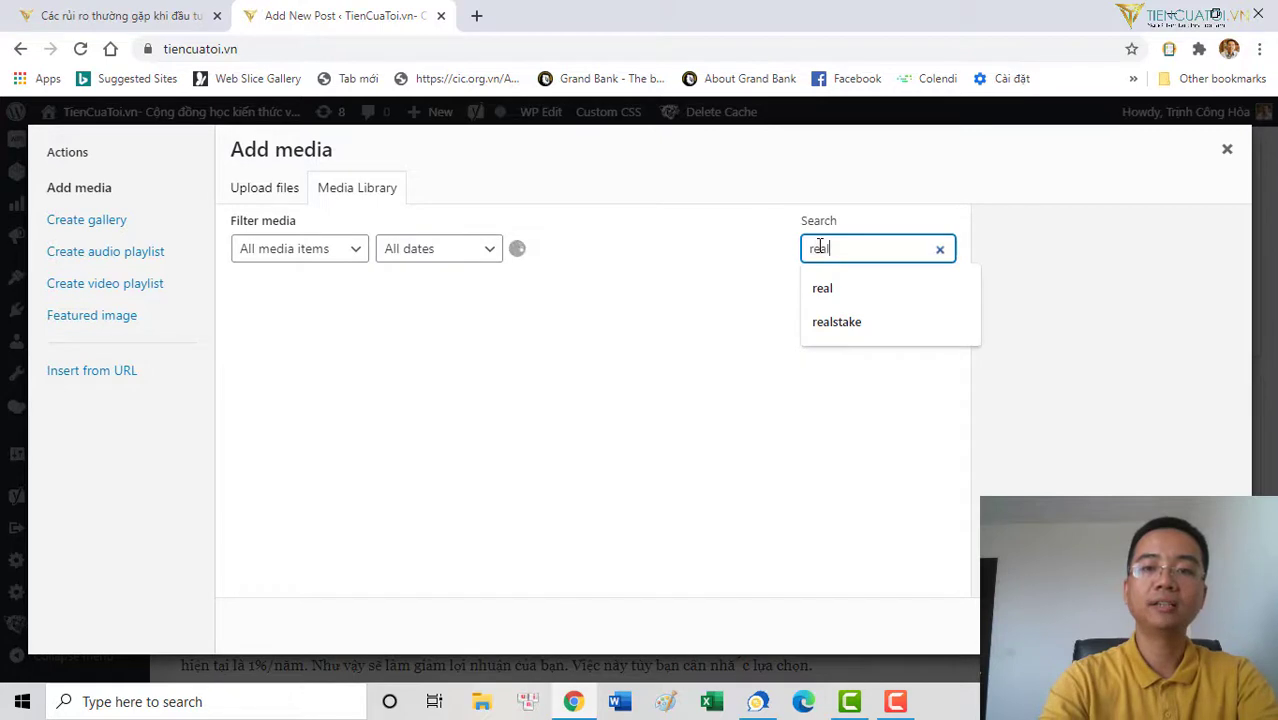
{"action": "type", "text": "stake"}
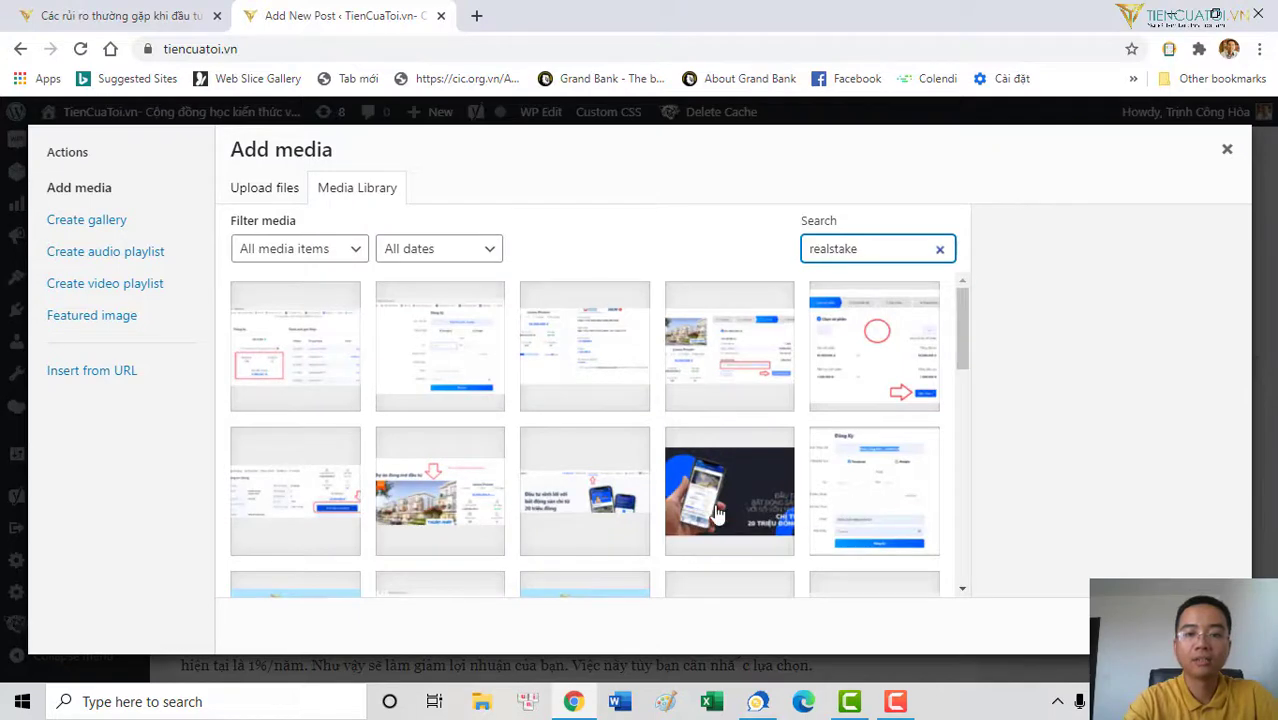
{"action": "left_click", "coordinate": [716, 512]}
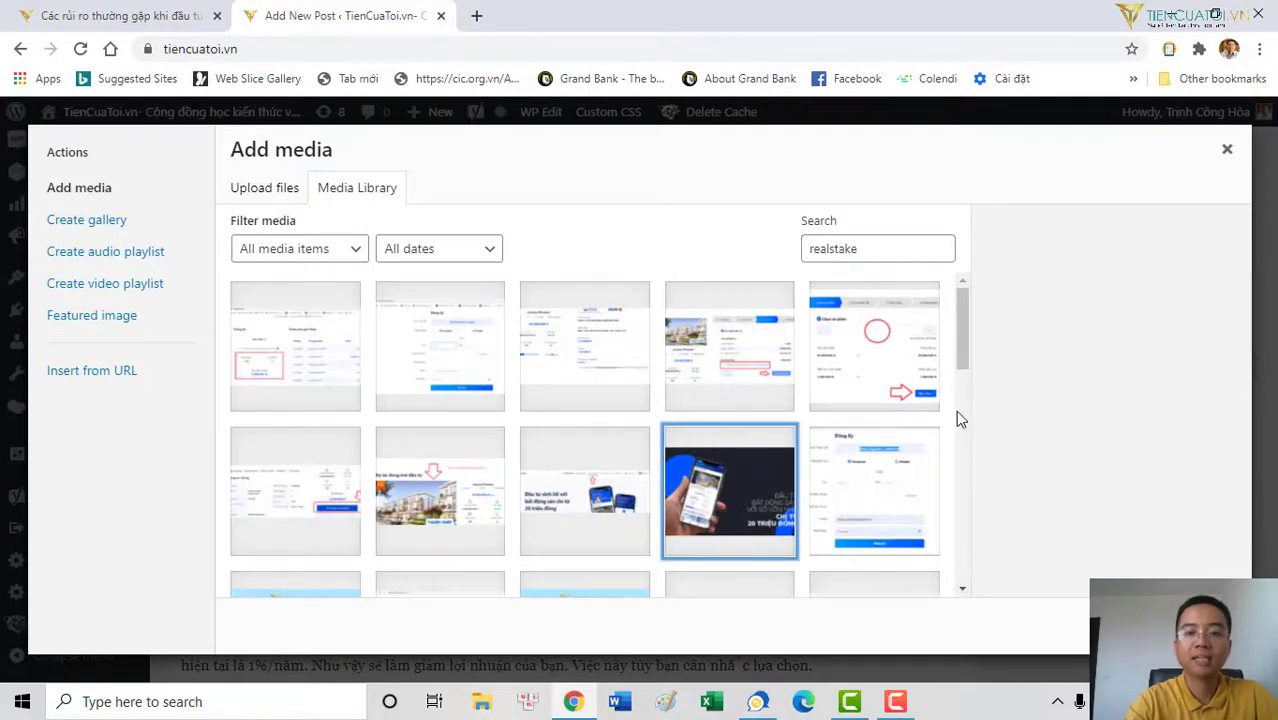
{"action": "scroll", "coordinate": [585, 435], "scroll_direction": "down", "scroll_amount": 3}
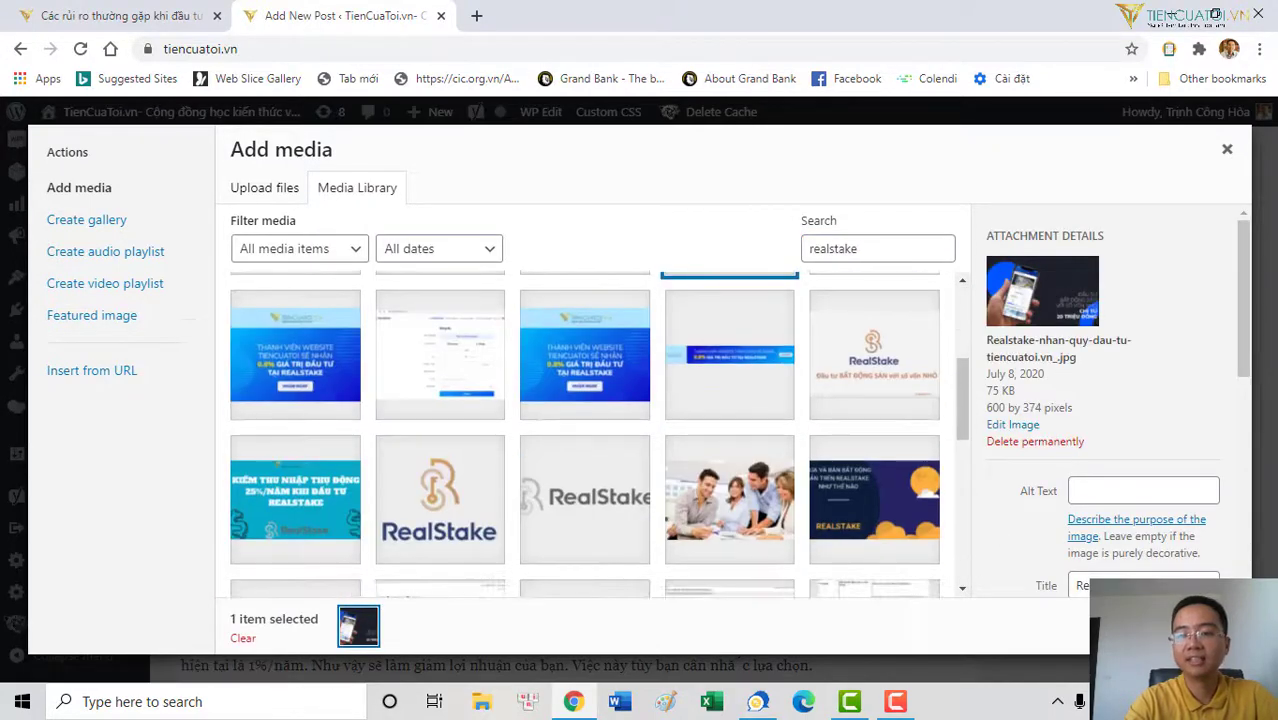
{"action": "left_click", "coordinate": [1180, 626]}
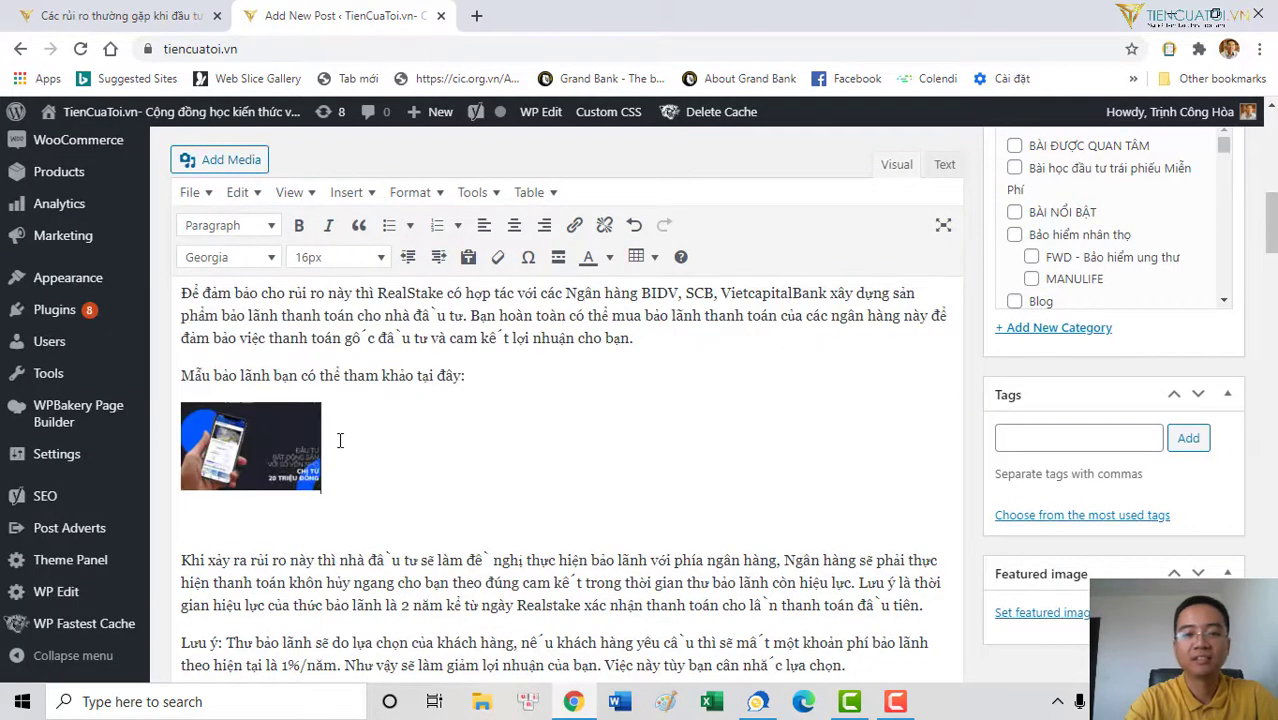
Move the inserted phone image to its own line above "Mẫu bảo lãnh bạn có thể tham khảo tại đây:"
{"action": "left_click", "coordinate": [288, 489]}
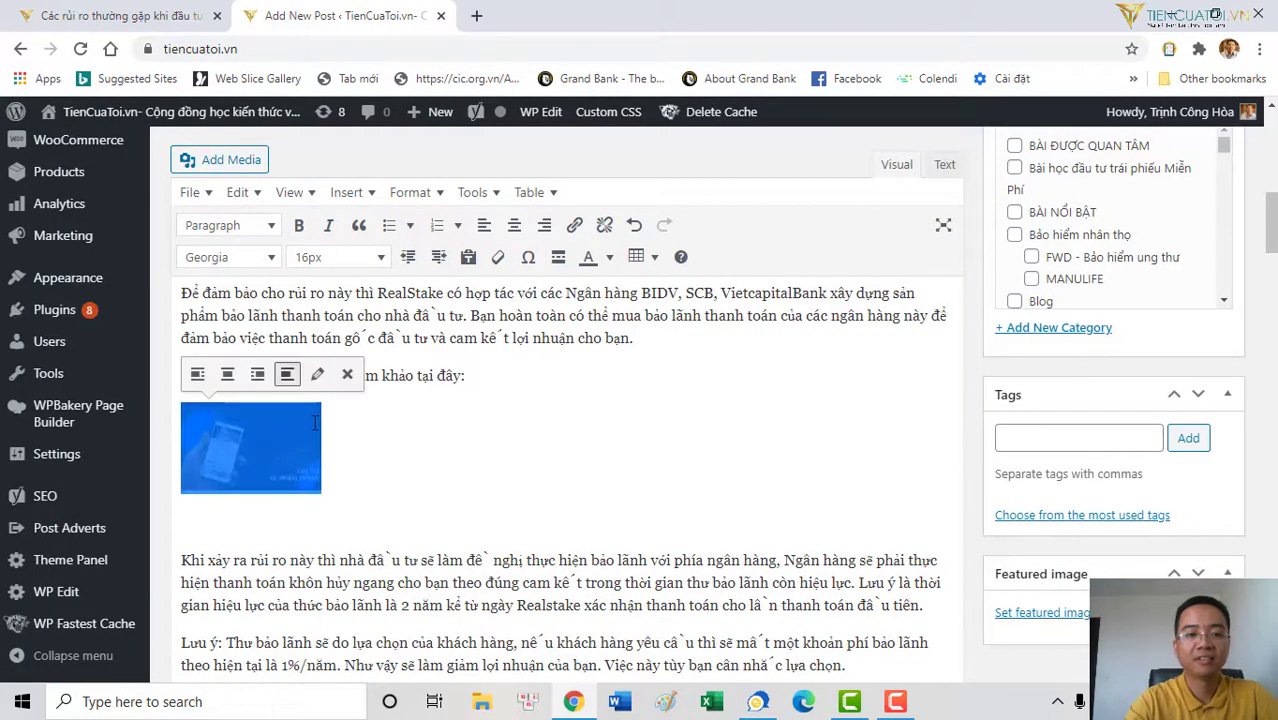
{"action": "left_click", "coordinate": [298, 432]}
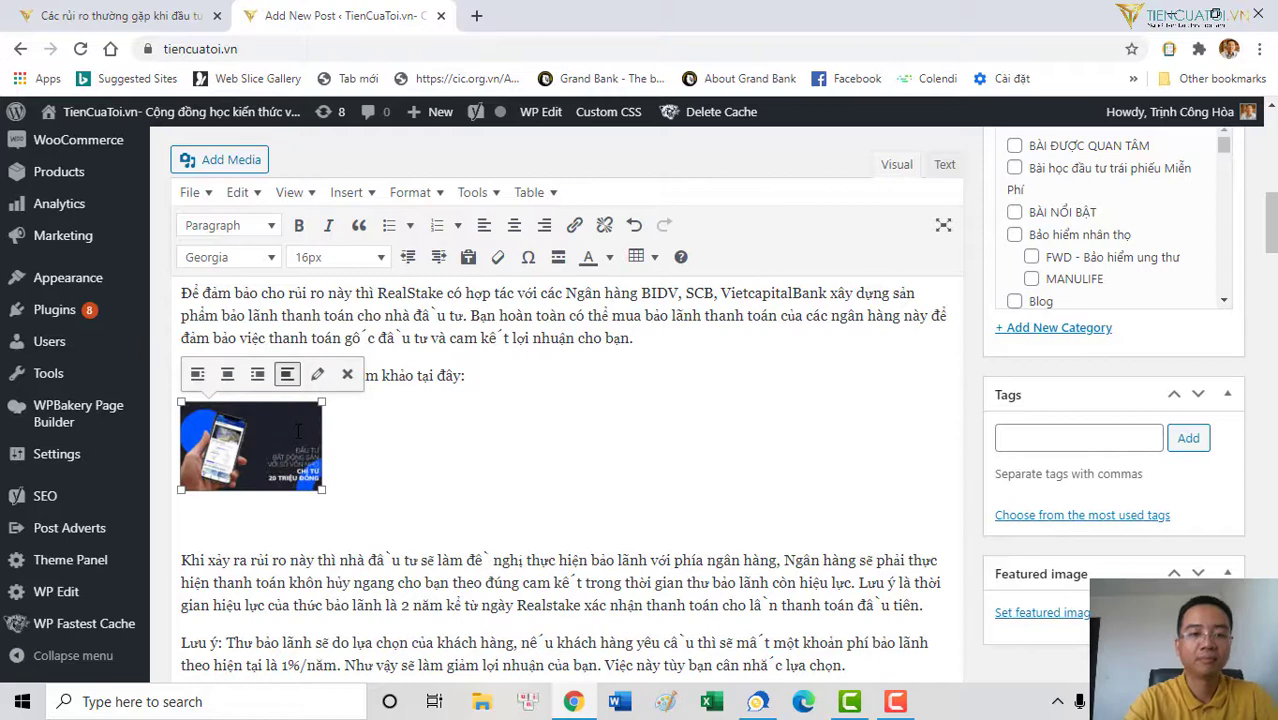
{"action": "key", "text": "Delete"}
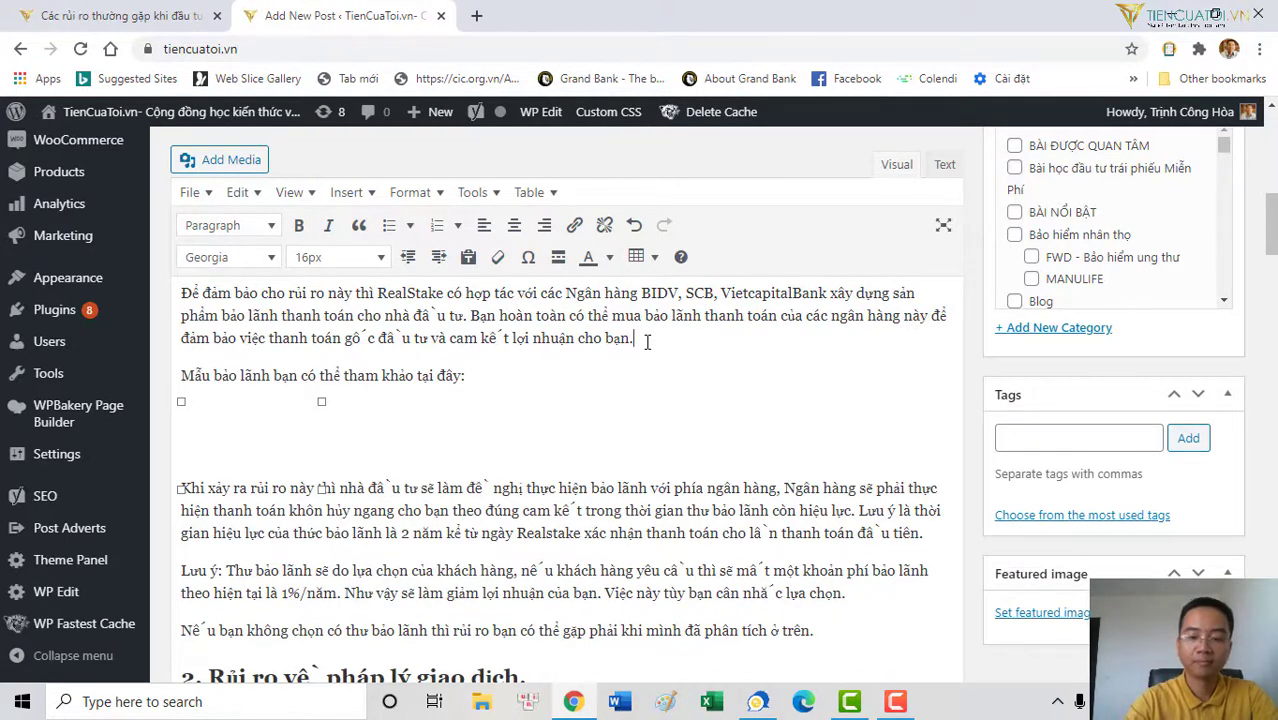
{"action": "key", "text": "Return"}
{"action": "key", "text": "ctrl+z"}
{"action": "key", "text": "ctrl+z"}
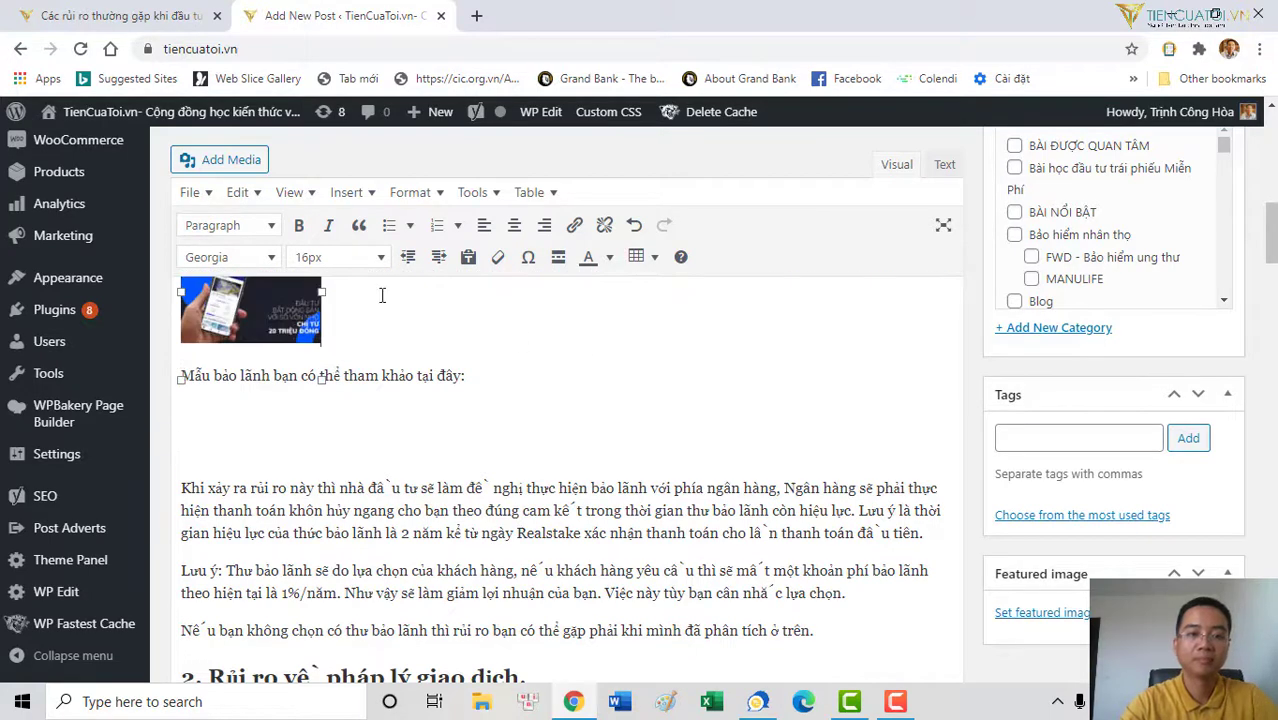
Set the inserted hand-held phone image's display size to Full Size – 600 × 374
{"action": "scroll", "coordinate": [382, 294], "scroll_direction": "up", "scroll_amount": 3}
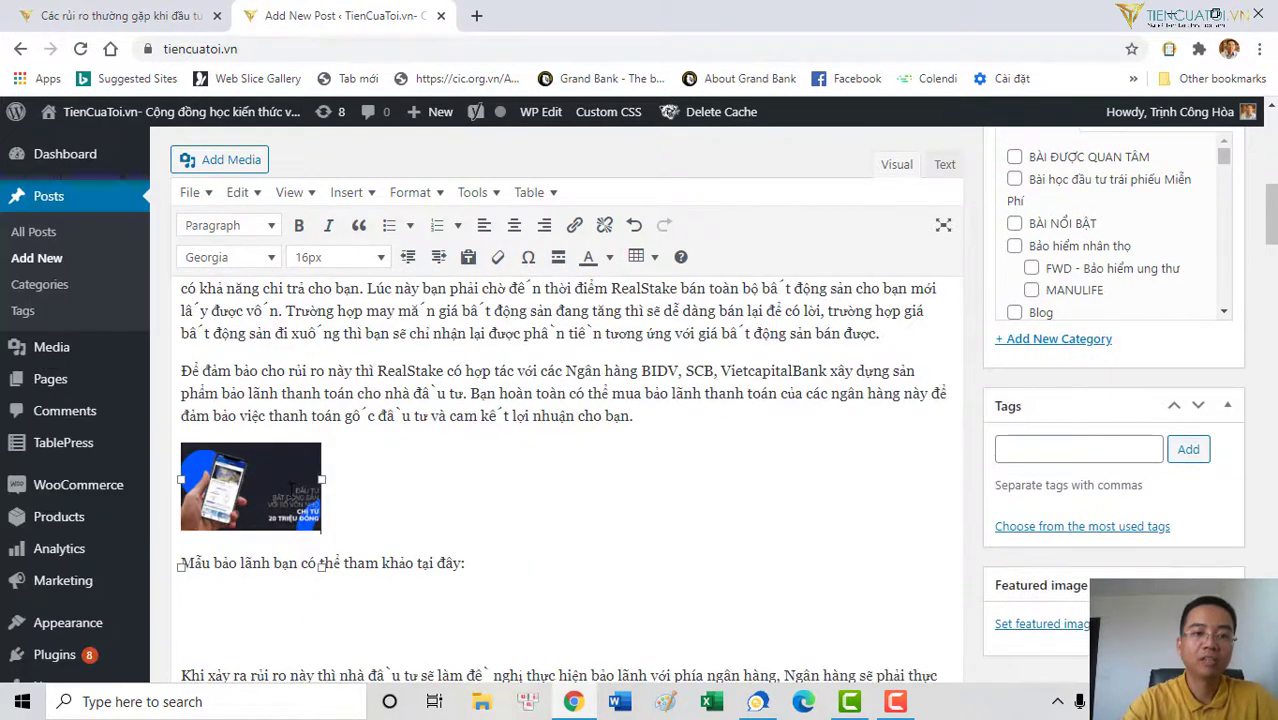
{"action": "left_click", "coordinate": [296, 487]}
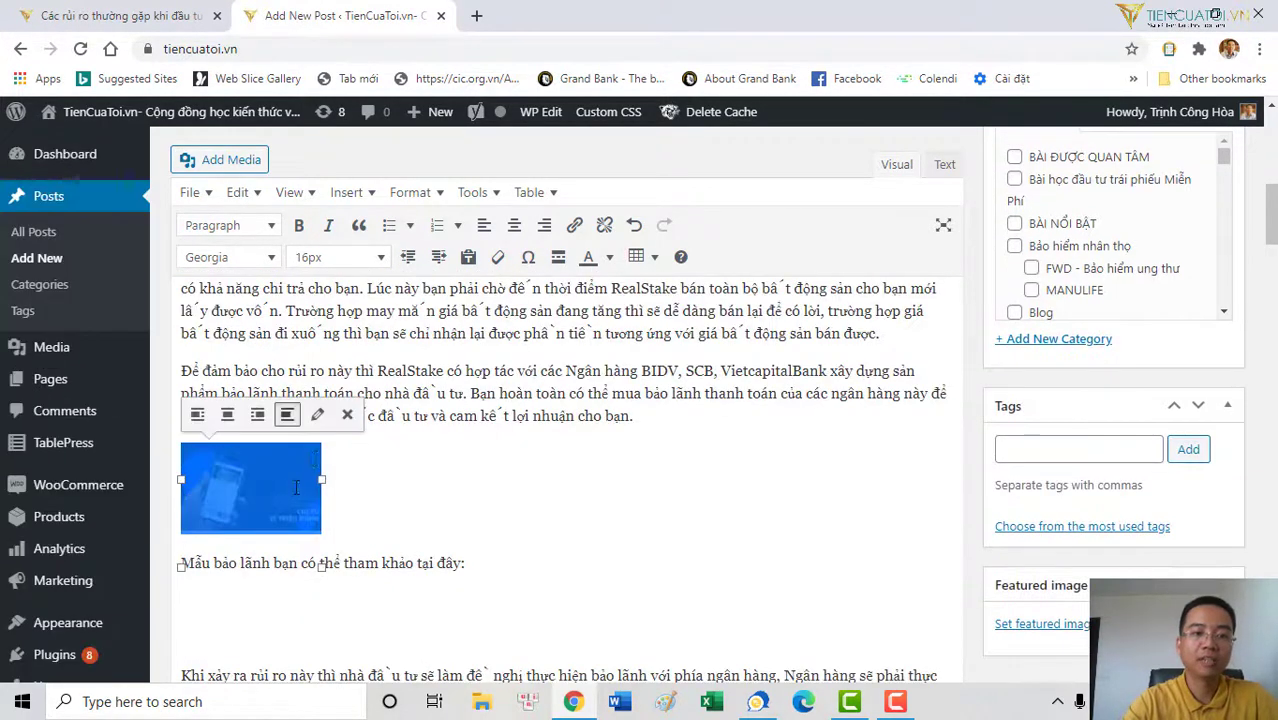
{"action": "left_click", "coordinate": [318, 418]}
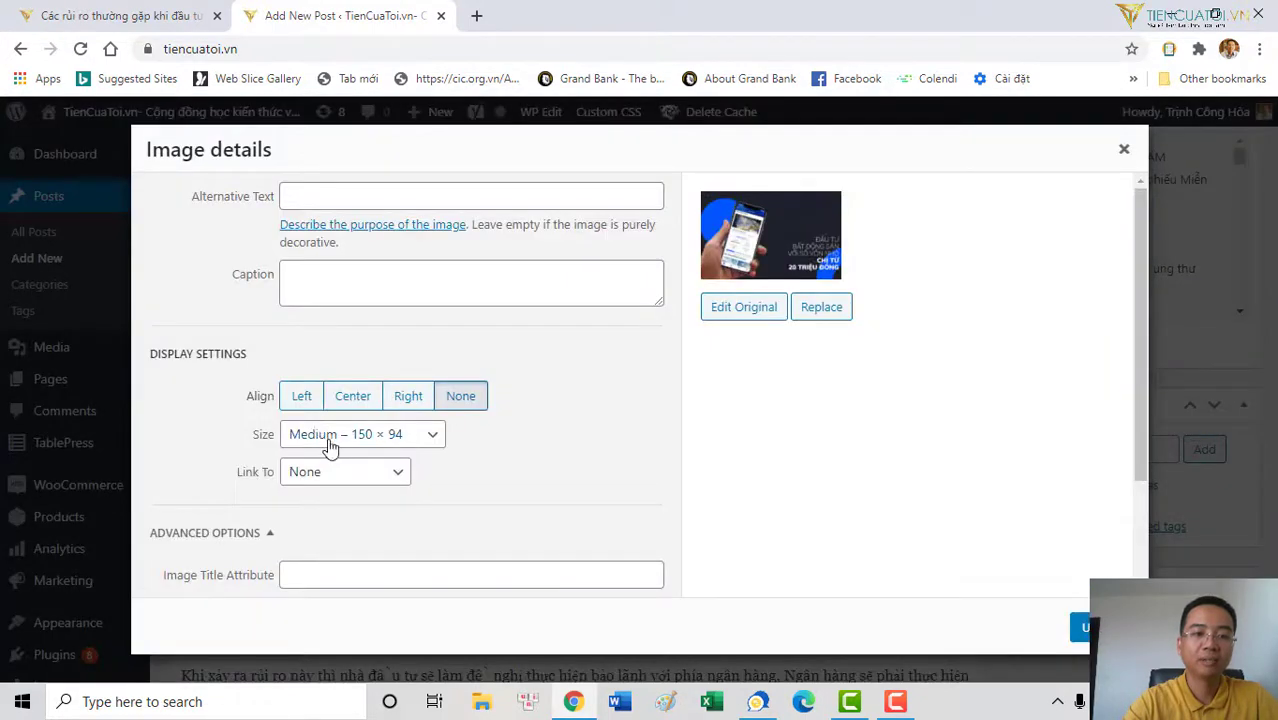
{"action": "left_click", "coordinate": [328, 438]}
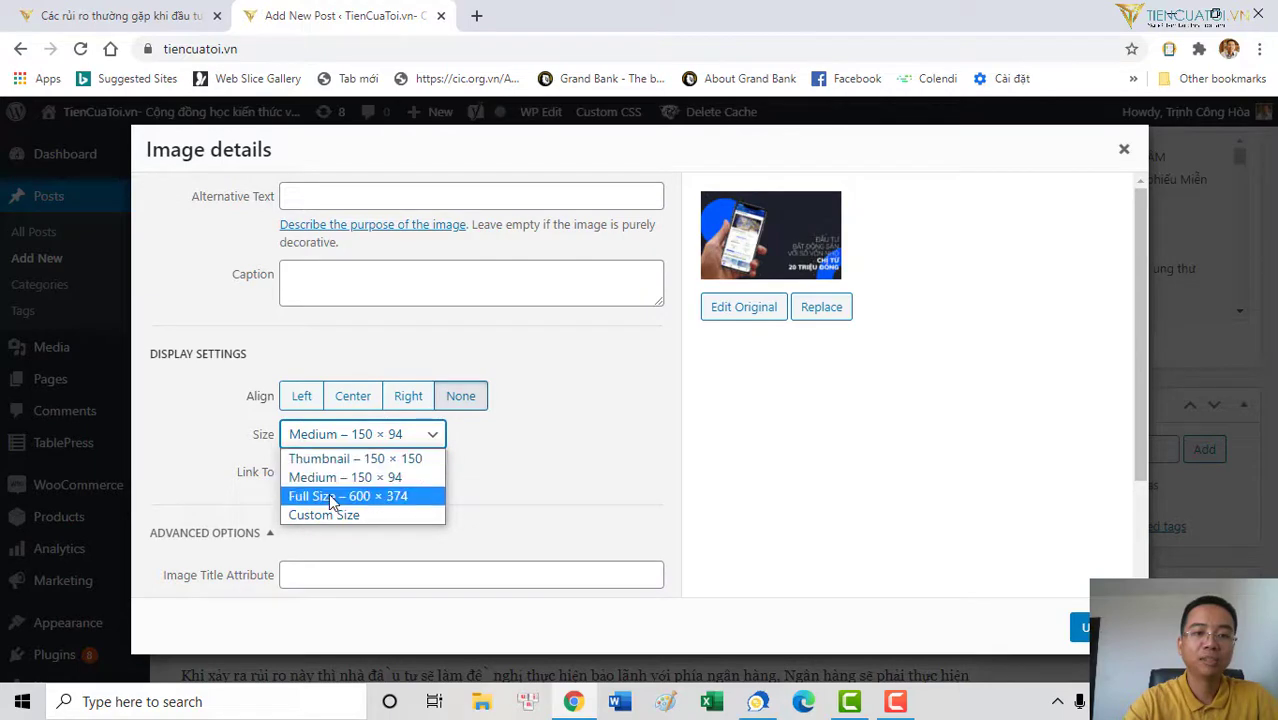
{"action": "left_click", "coordinate": [332, 497]}
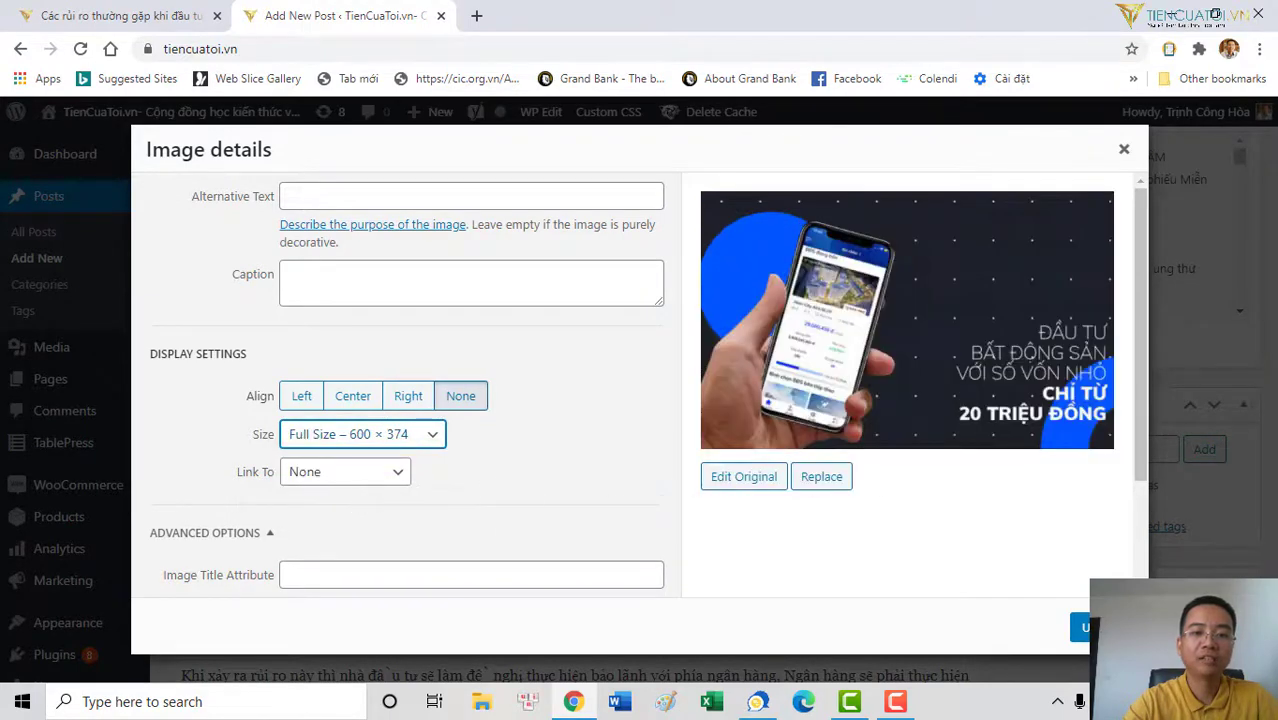
{"action": "left_click", "coordinate": [1073, 628]}
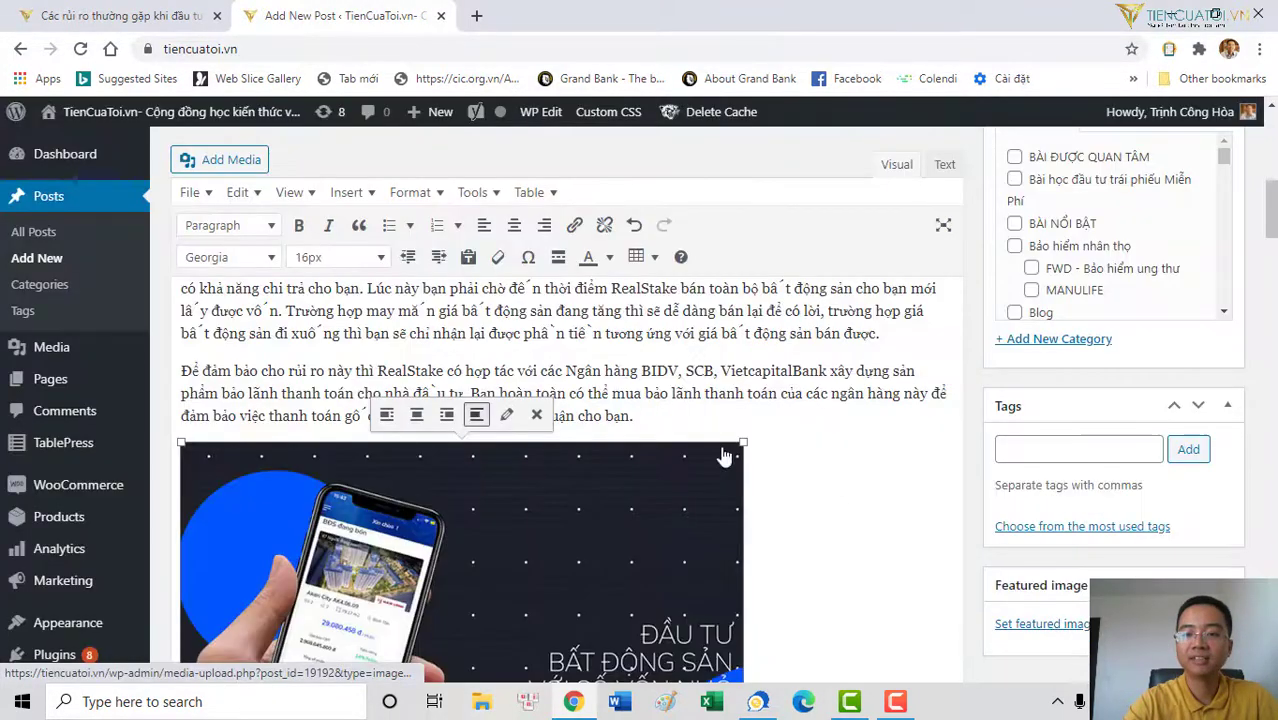
Assign the post to the "Real Stake" category and its parent category "Đầu tư Bất động sản"
{"action": "scroll", "coordinate": [663, 437], "scroll_direction": "down", "scroll_amount": 3}
{"action": "scroll", "coordinate": [661, 431], "scroll_direction": "up", "scroll_amount": 5}
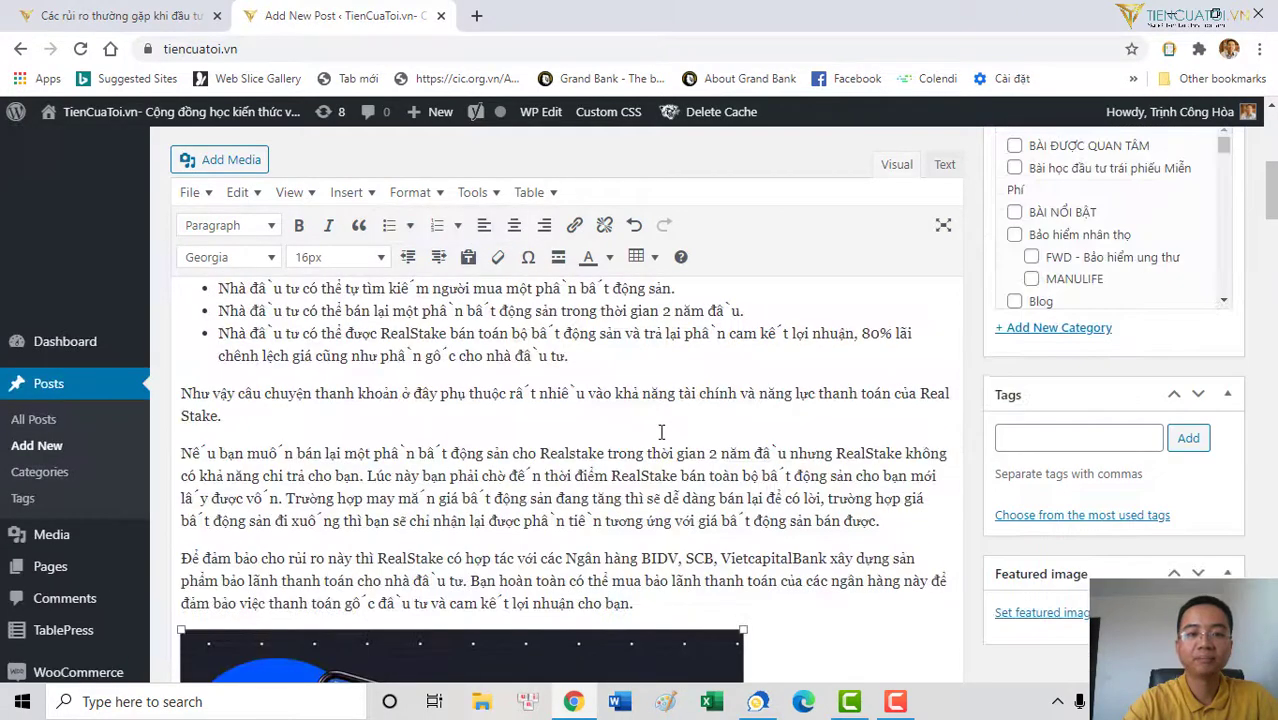
{"action": "scroll", "coordinate": [661, 431], "scroll_direction": "up", "scroll_amount": 3}
{"action": "scroll", "coordinate": [661, 431], "scroll_direction": "down", "scroll_amount": 6}
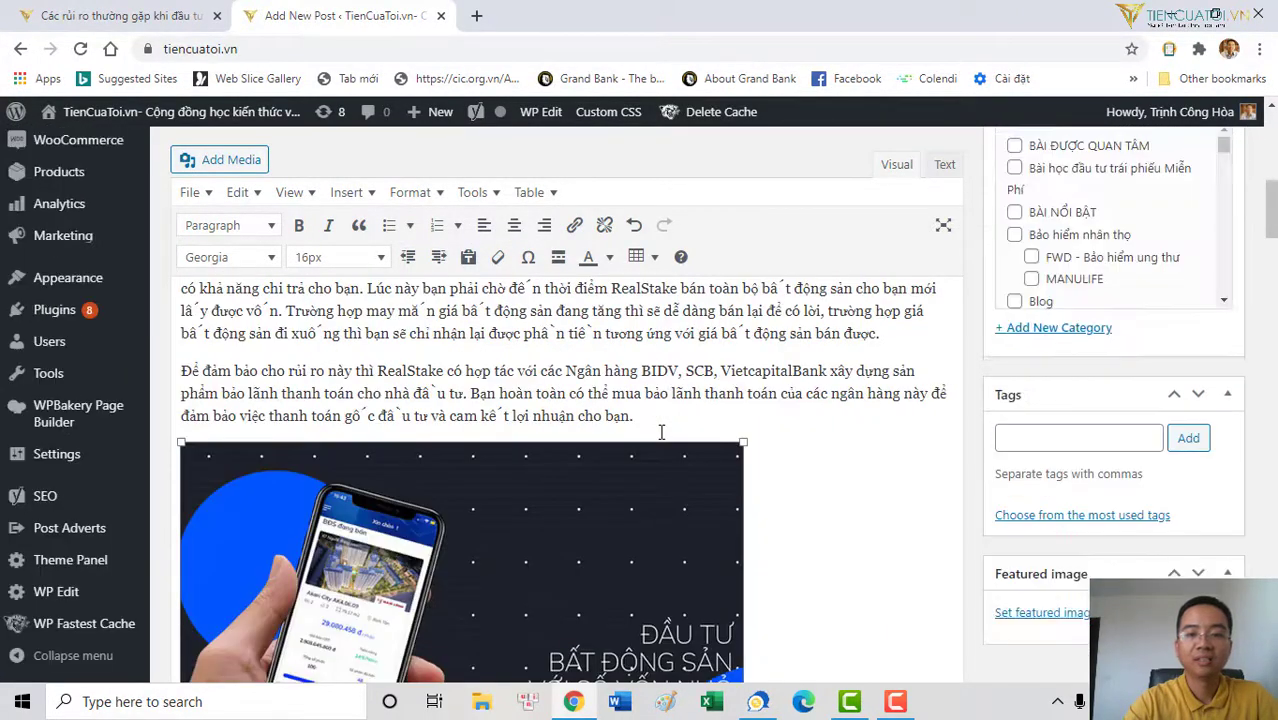
{"action": "scroll", "coordinate": [661, 431], "scroll_direction": "up", "scroll_amount": 3}
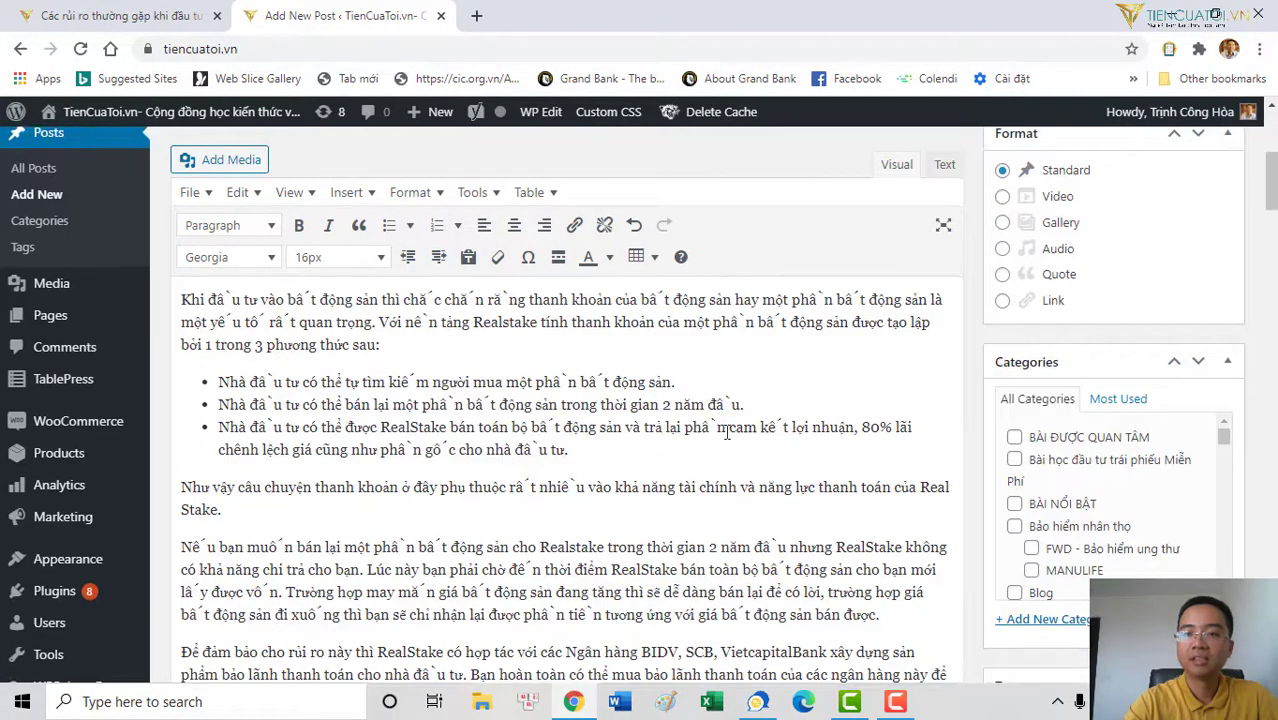
{"action": "scroll", "coordinate": [1098, 488], "scroll_direction": "down", "scroll_amount": 3}
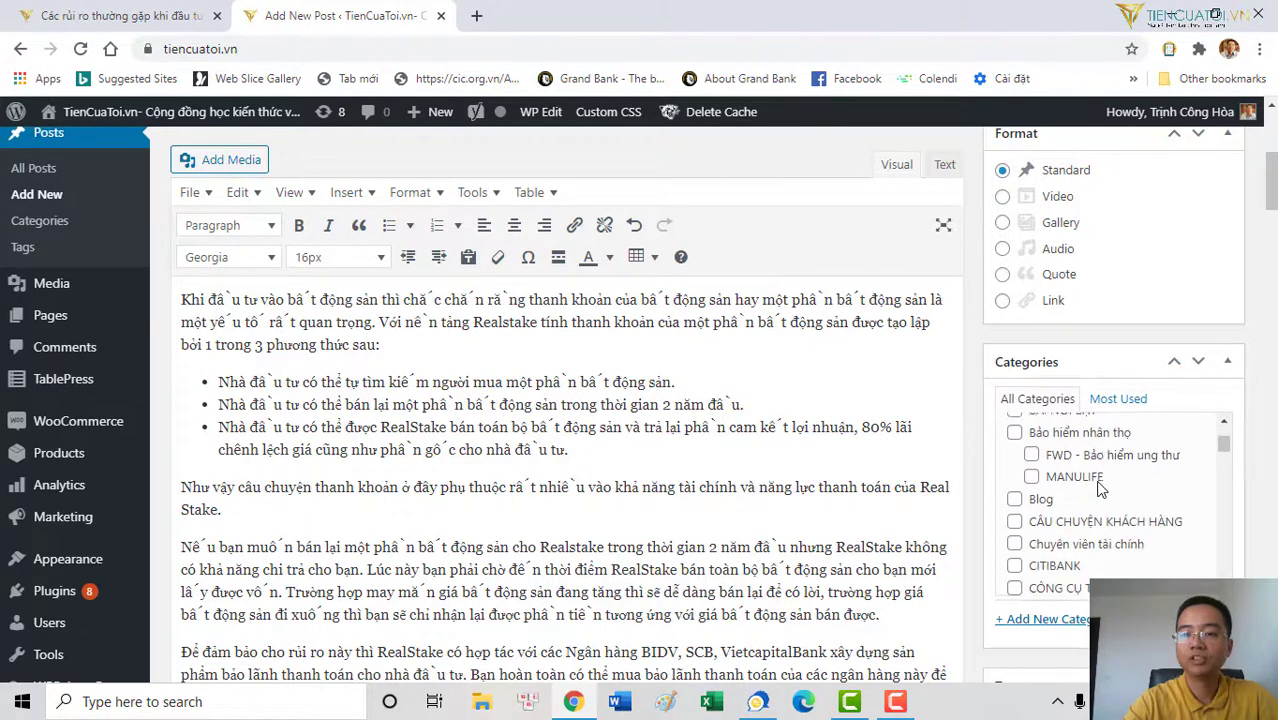
{"action": "scroll", "coordinate": [1098, 488], "scroll_direction": "down", "scroll_amount": 2}
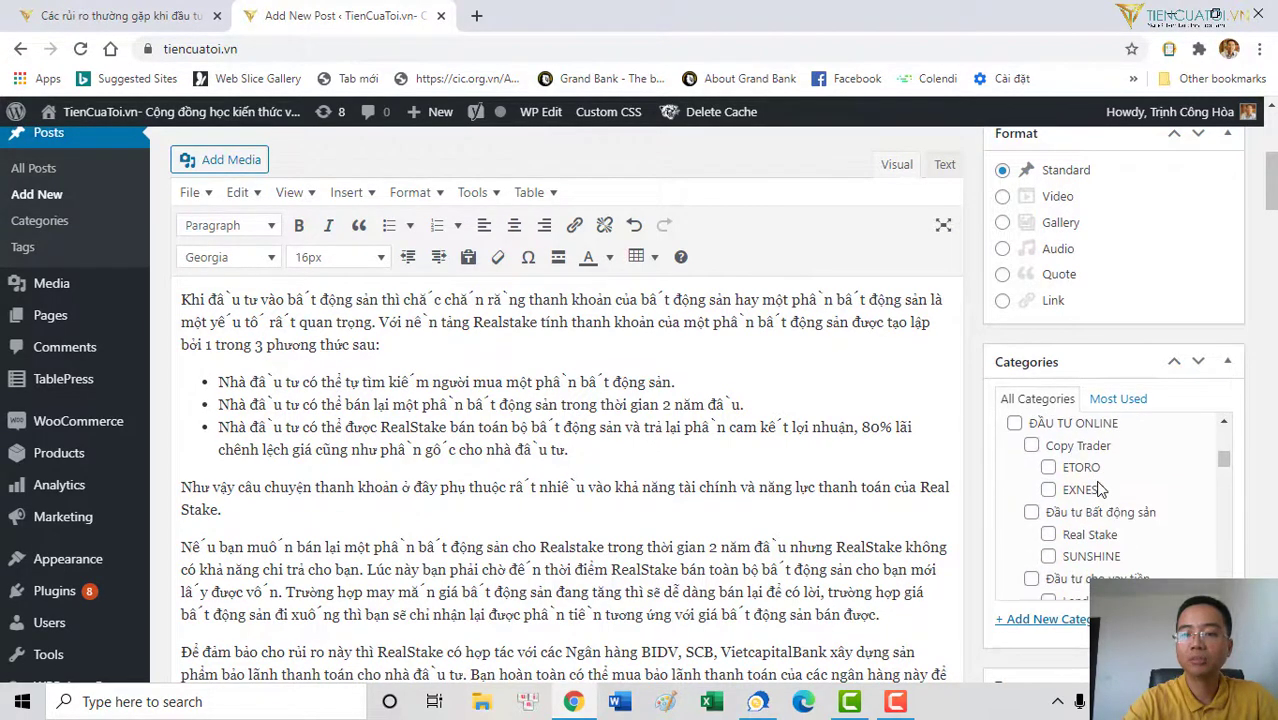
{"action": "left_click", "coordinate": [1048, 536]}
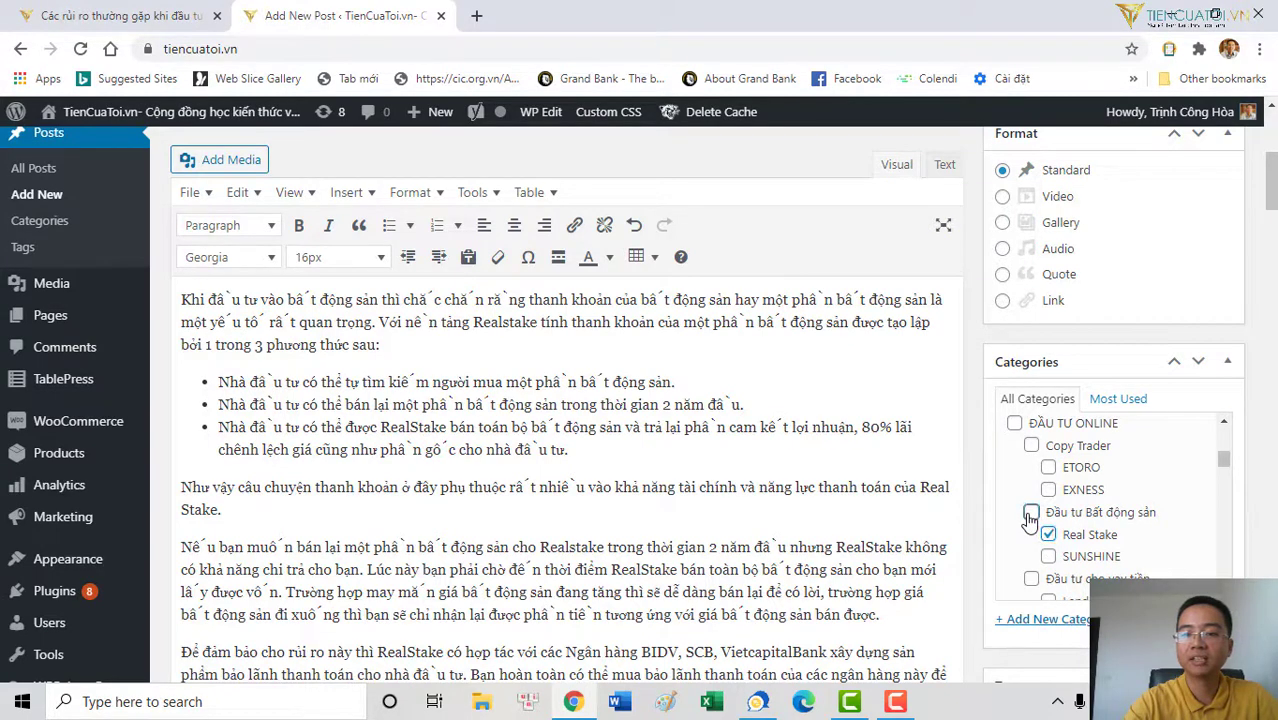
{"action": "left_click", "coordinate": [1030, 514]}
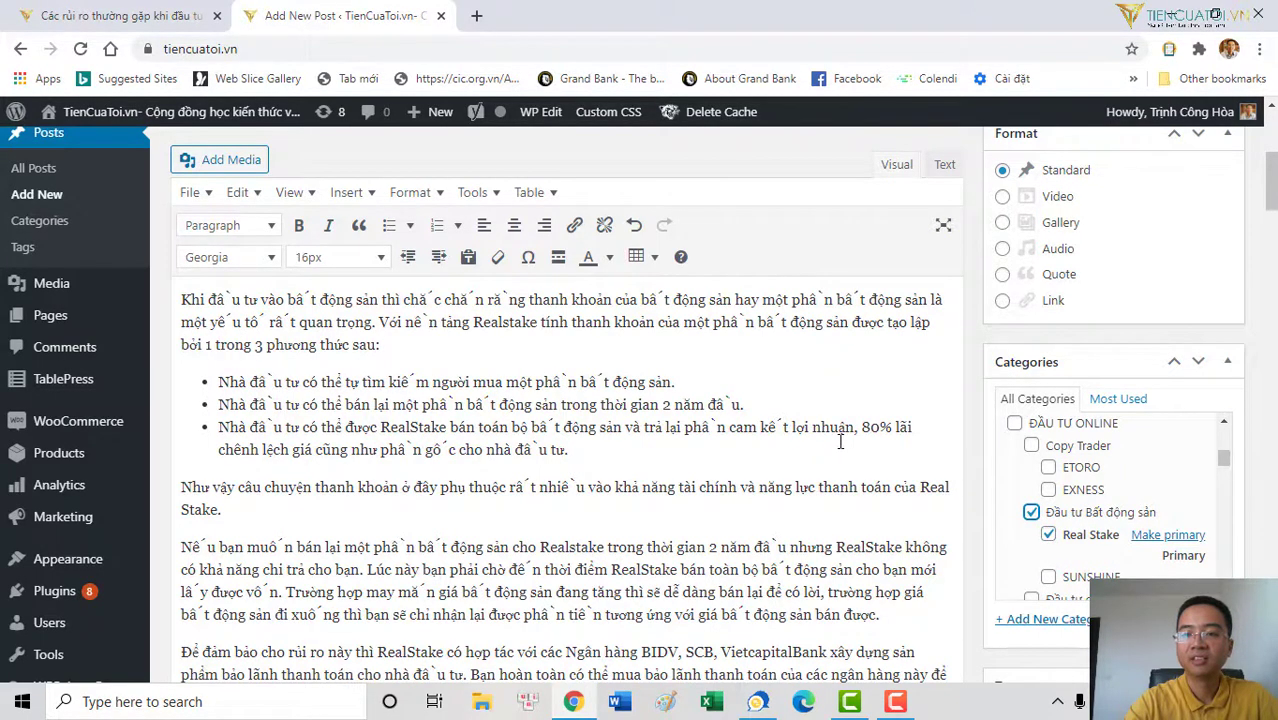
Add the tags "Realstake" and "Đầu tư chung bất động sản" to the post
{"action": "scroll", "coordinate": [840, 441], "scroll_direction": "up", "scroll_amount": 2}
{"action": "scroll", "coordinate": [840, 441], "scroll_direction": "down", "scroll_amount": 2}
{"action": "scroll", "coordinate": [840, 441], "scroll_direction": "down", "scroll_amount": 2}
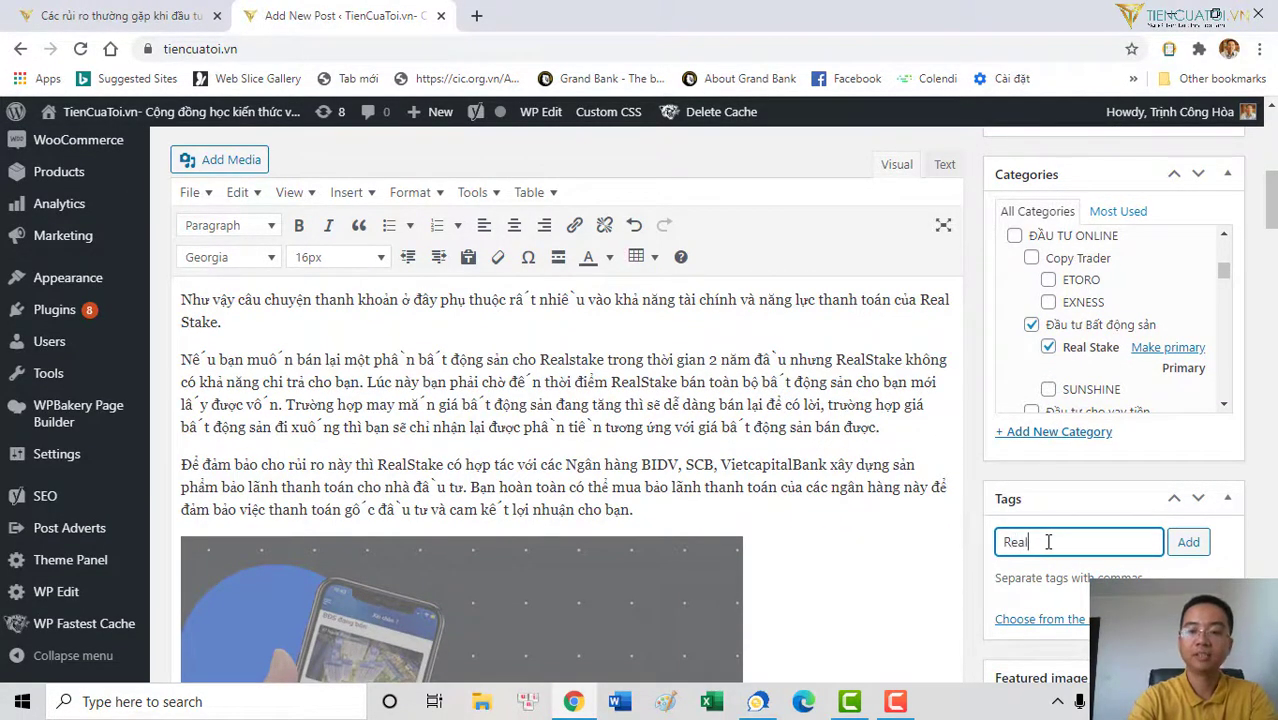
{"action": "type", "text": "stake"}
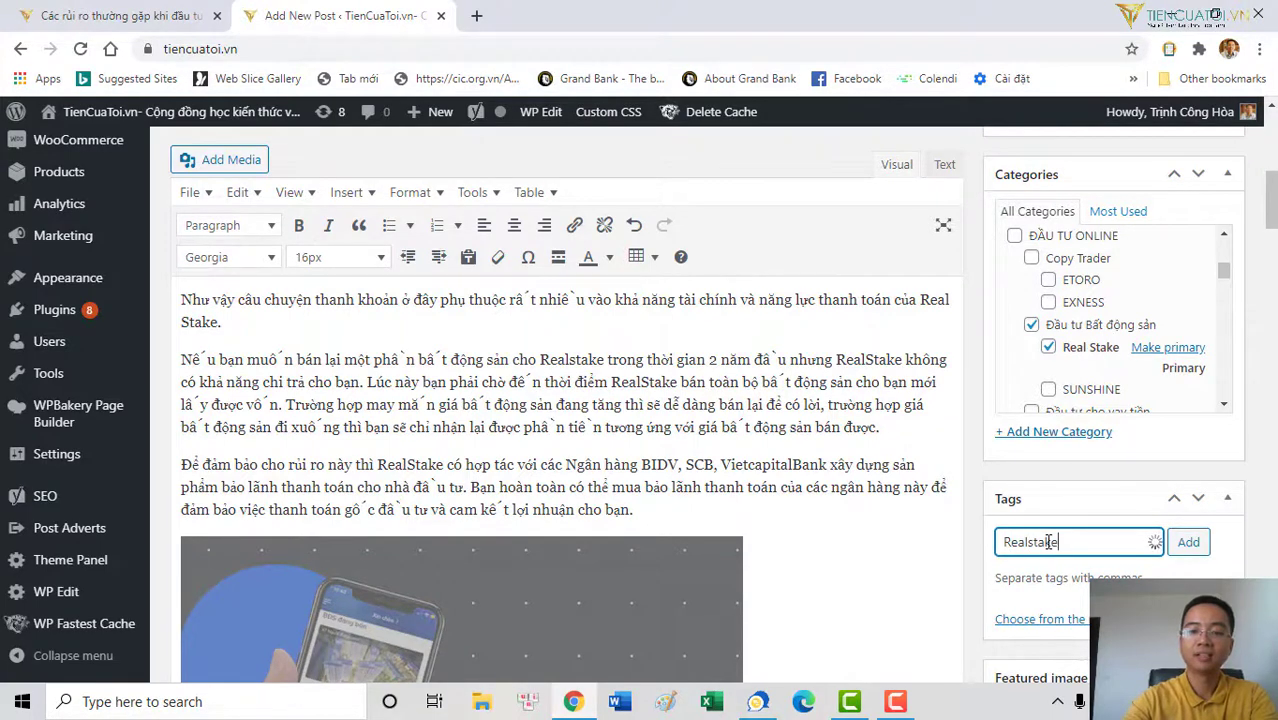
{"action": "left_click", "coordinate": [1190, 546]}
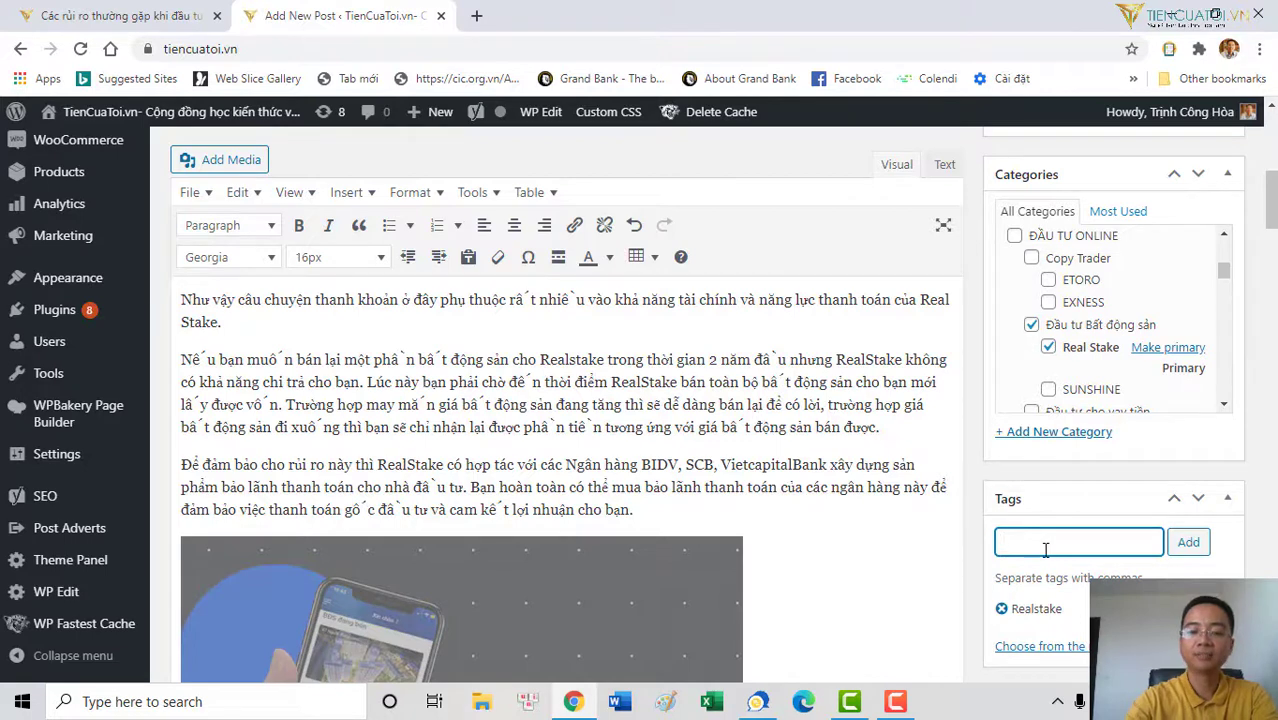
{"action": "type", "text": "Ddaauf"}
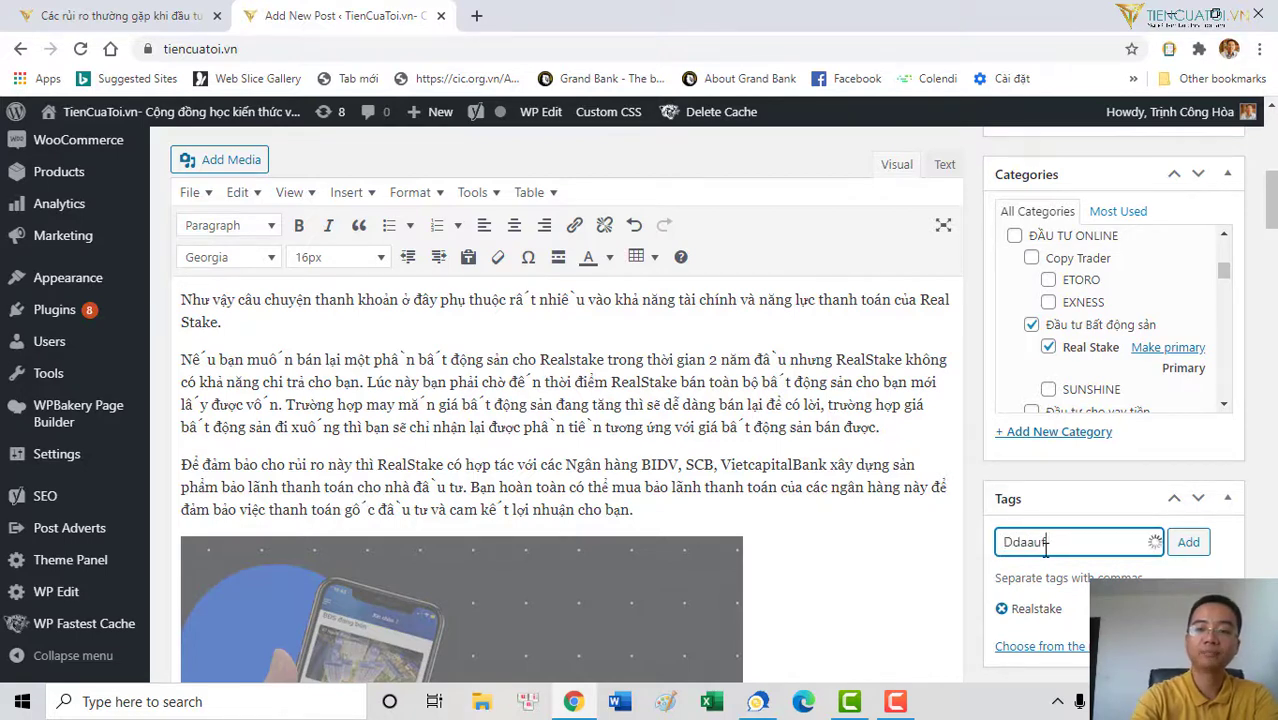
{"action": "left_click", "coordinate": [1060, 567]}
{"action": "scroll", "coordinate": [879, 523], "scroll_direction": "down", "scroll_amount": 2}
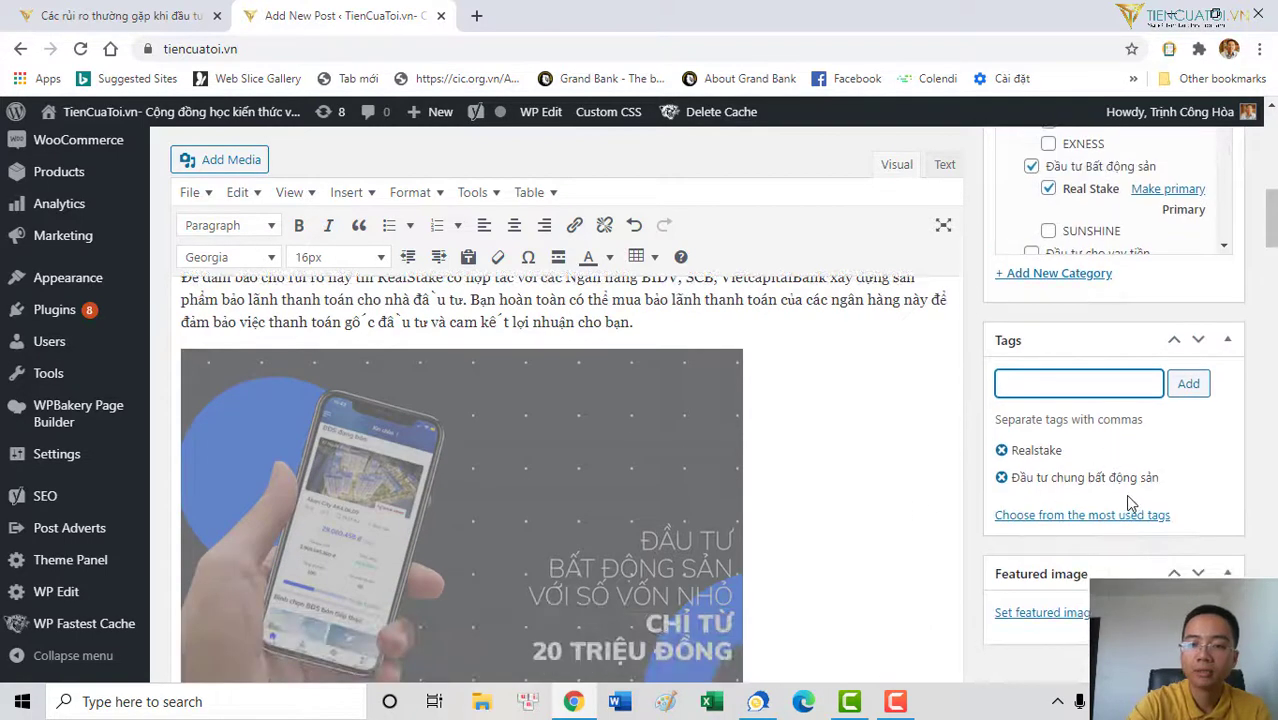
Search the media library for "realstake" and set realstake-logo.png as the post's featured image
{"action": "scroll", "coordinate": [400, 460], "scroll_direction": "down", "scroll_amount": 10}
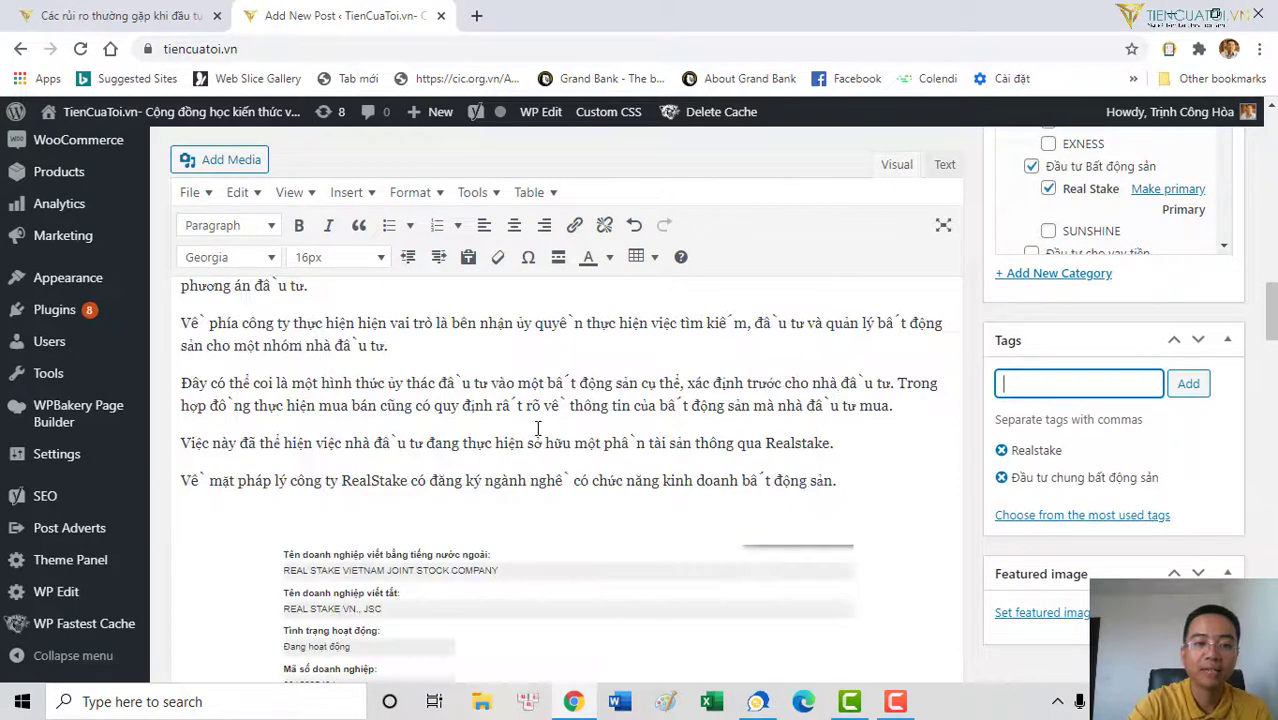
{"action": "scroll", "coordinate": [538, 428], "scroll_direction": "up", "scroll_amount": 4}
{"action": "scroll", "coordinate": [550, 430], "scroll_direction": "down", "scroll_amount": 15}
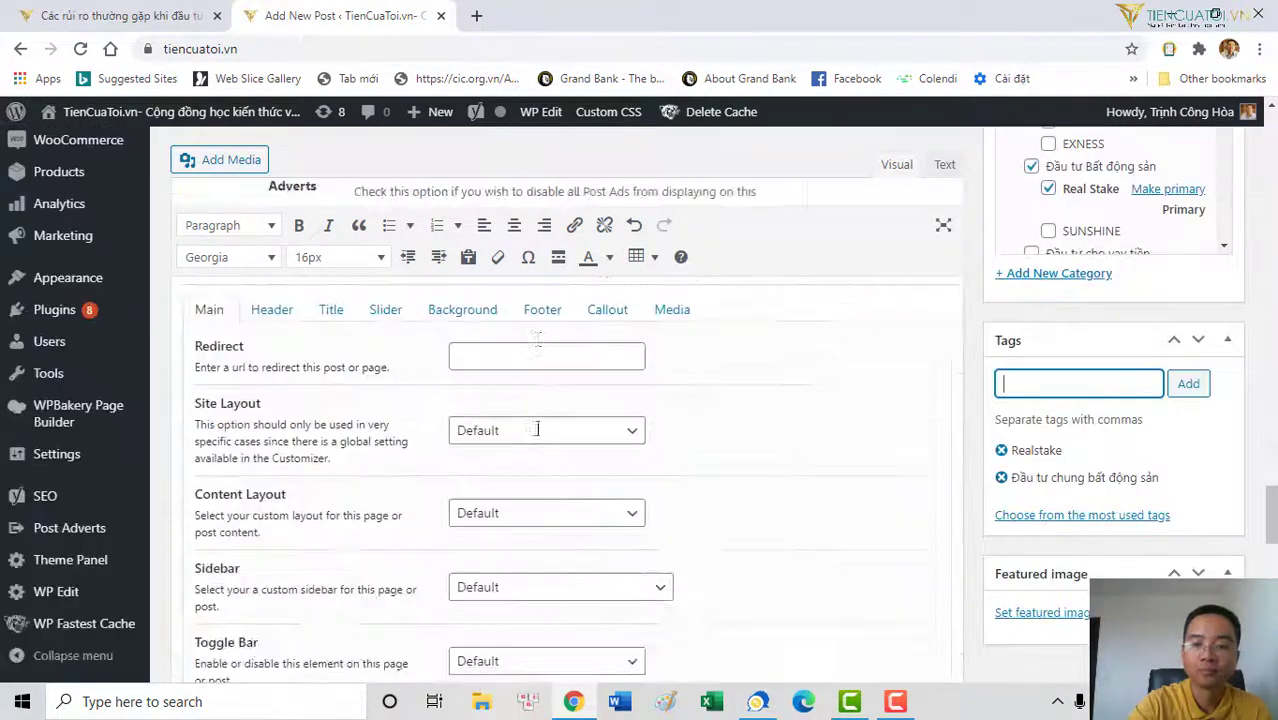
{"action": "scroll", "coordinate": [573, 430], "scroll_direction": "down", "scroll_amount": 6}
{"action": "scroll", "coordinate": [391, 476], "scroll_direction": "down", "scroll_amount": 3}
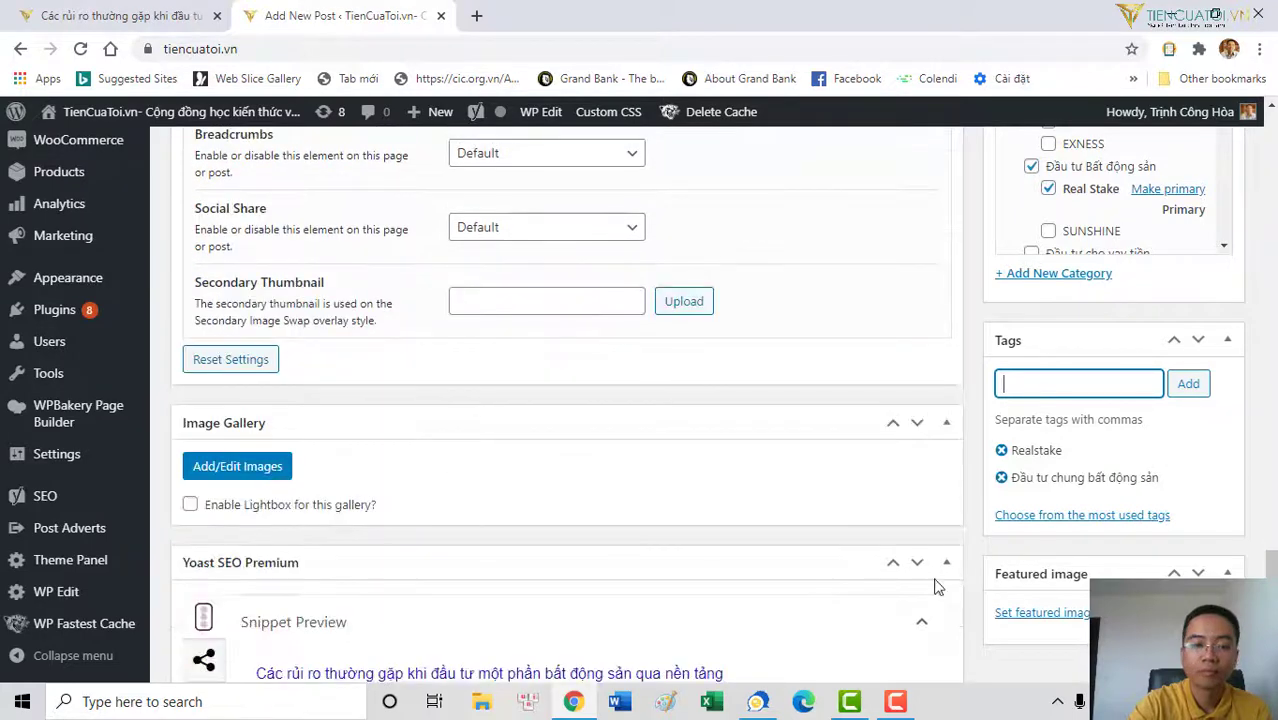
{"action": "left_click", "coordinate": [1035, 615]}
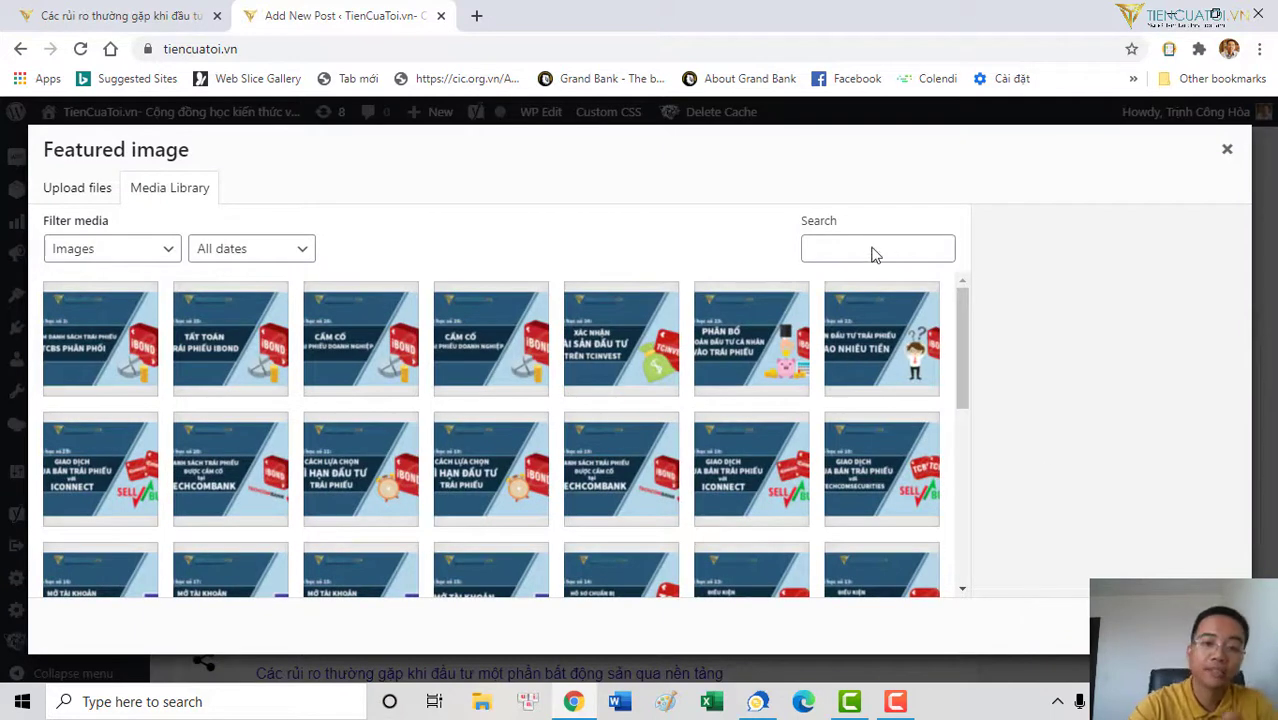
{"action": "left_click", "coordinate": [850, 249]}
{"action": "type", "text": "real"}
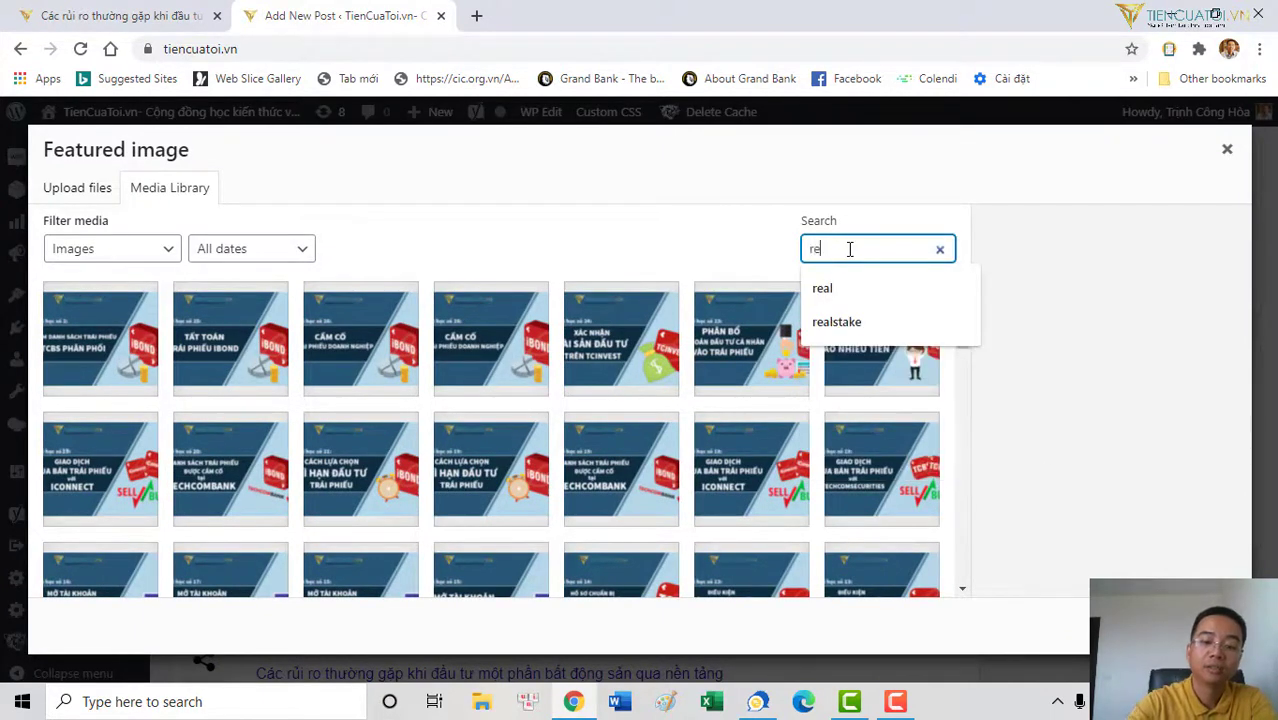
{"action": "left_click", "coordinate": [847, 321]}
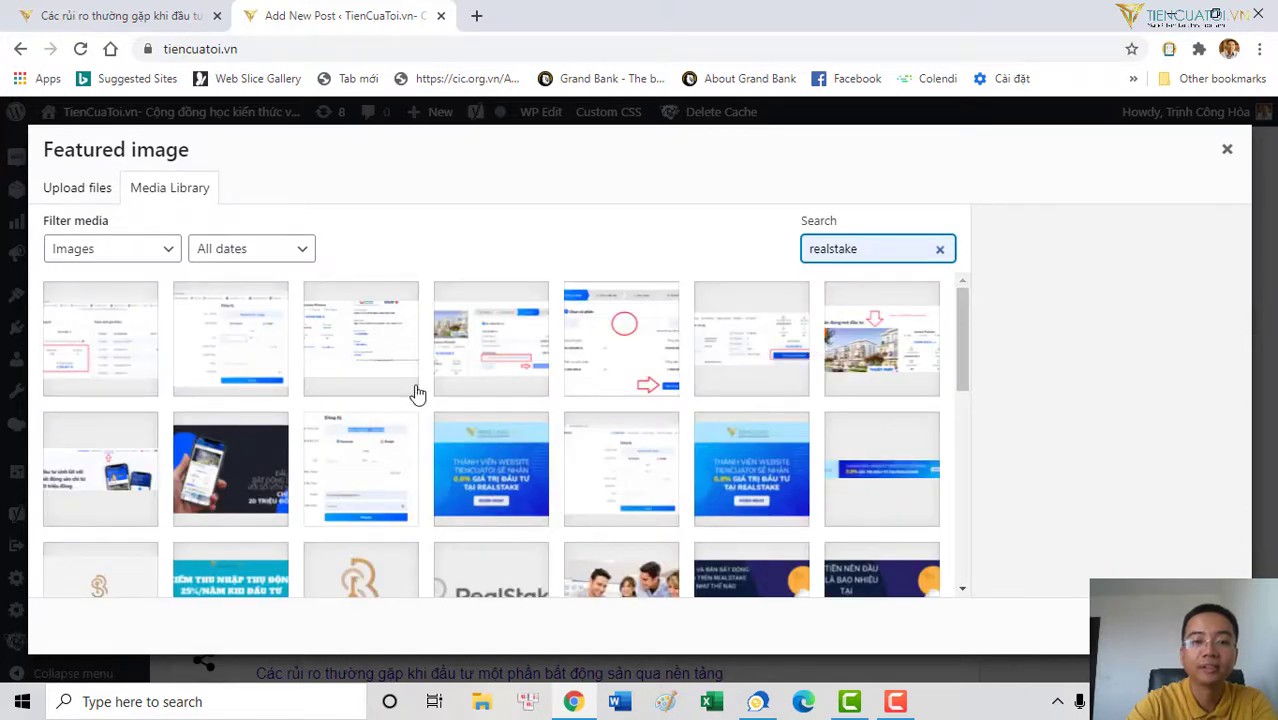
{"action": "scroll", "coordinate": [300, 414], "scroll_direction": "down", "scroll_amount": 1}
{"action": "scroll", "coordinate": [305, 412], "scroll_direction": "down", "scroll_amount": 1}
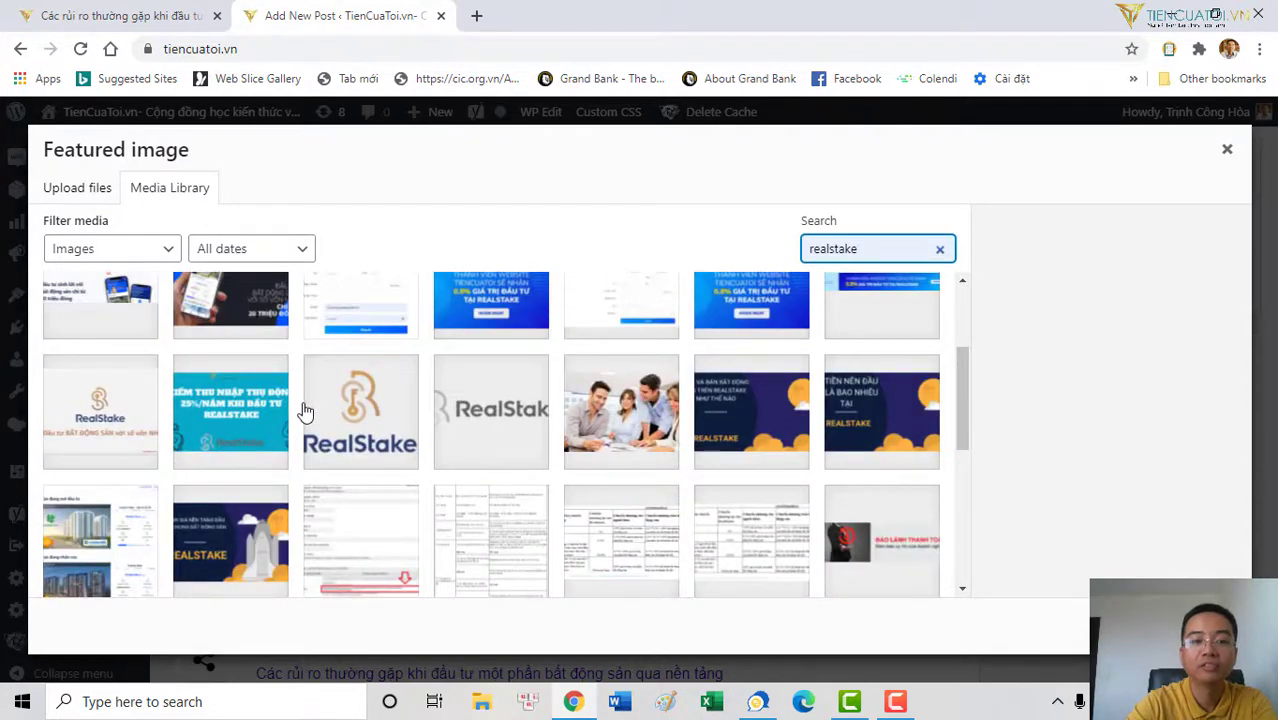
{"action": "left_click", "coordinate": [358, 410]}
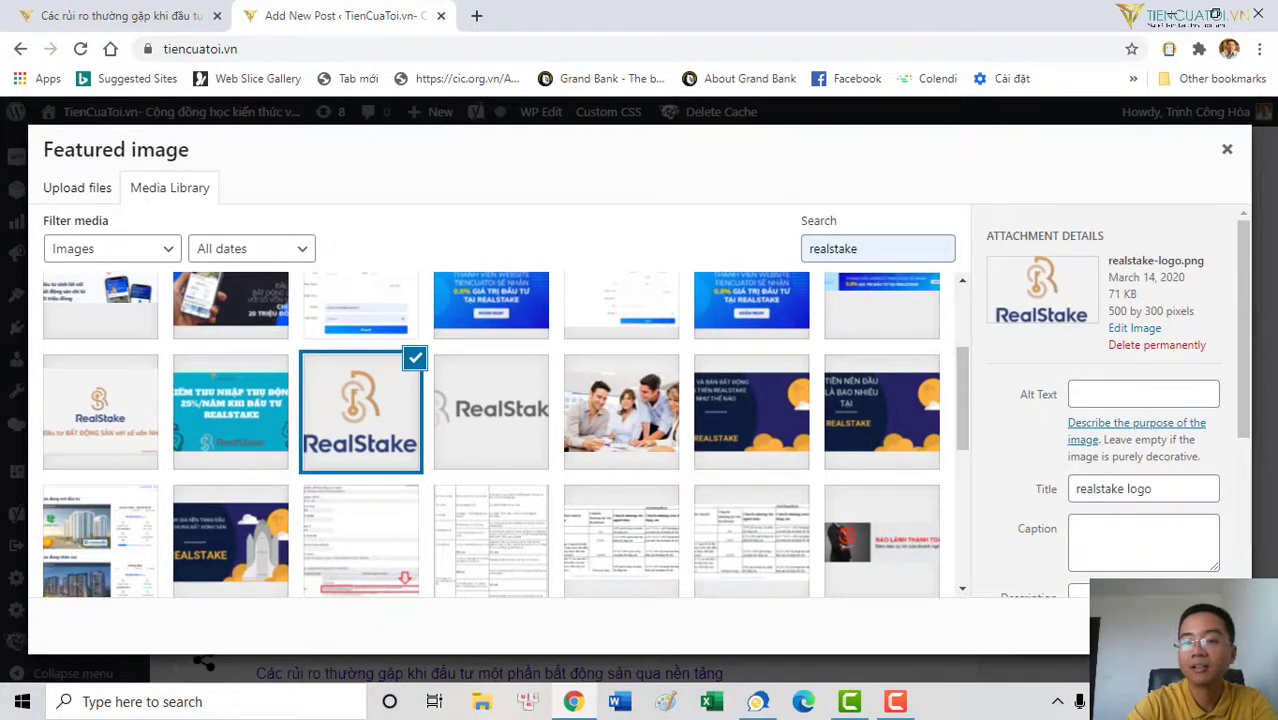
{"action": "left_click", "coordinate": [1180, 630]}
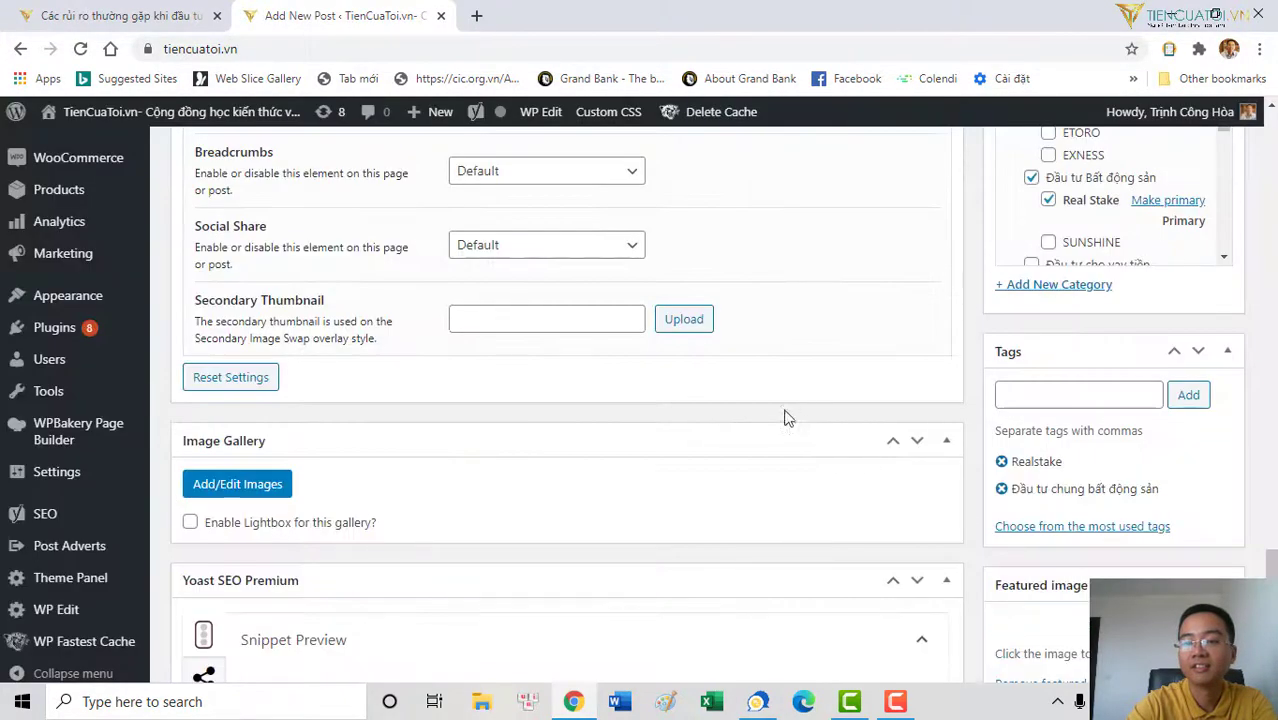
Expand the focus keyphrase settings in Yoast SEO Premium and open the search snippet for editing
{"action": "scroll", "coordinate": [785, 415], "scroll_direction": "up", "scroll_amount": 5}
{"action": "scroll", "coordinate": [883, 383], "scroll_direction": "up", "scroll_amount": 8}
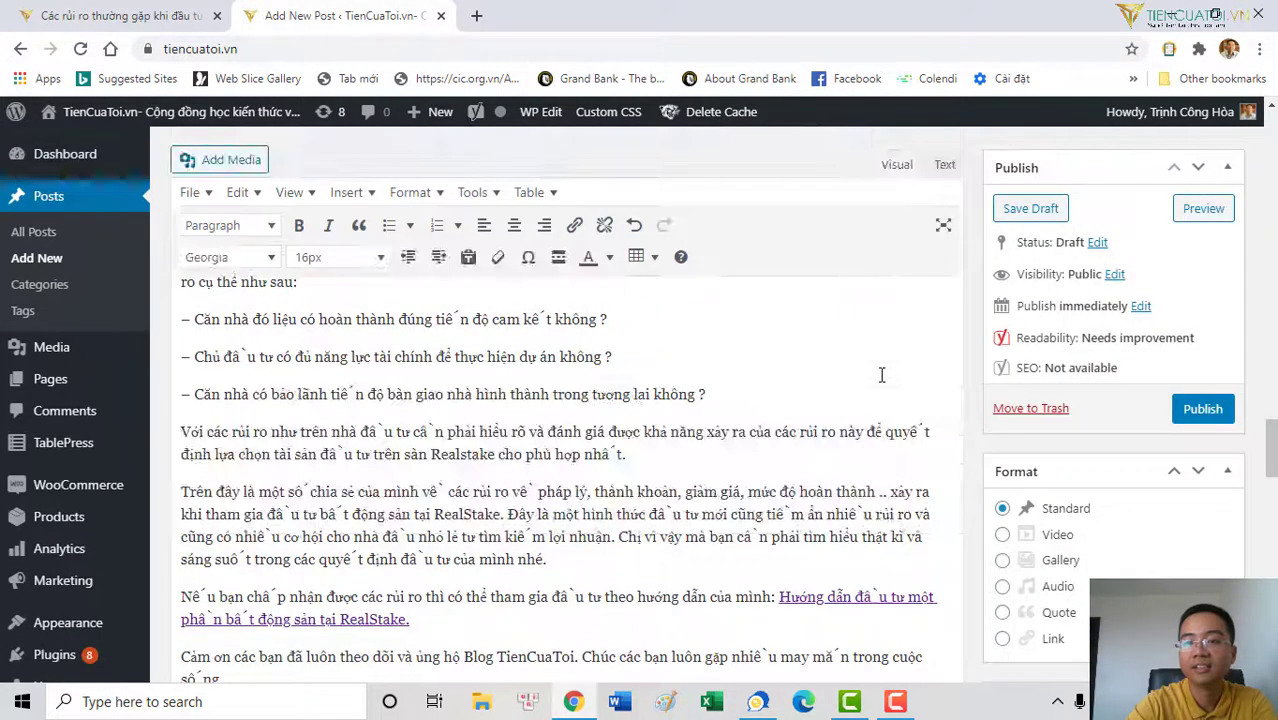
{"action": "scroll", "coordinate": [672, 378], "scroll_direction": "down", "scroll_amount": 2}
{"action": "scroll", "coordinate": [672, 378], "scroll_direction": "down", "scroll_amount": 17}
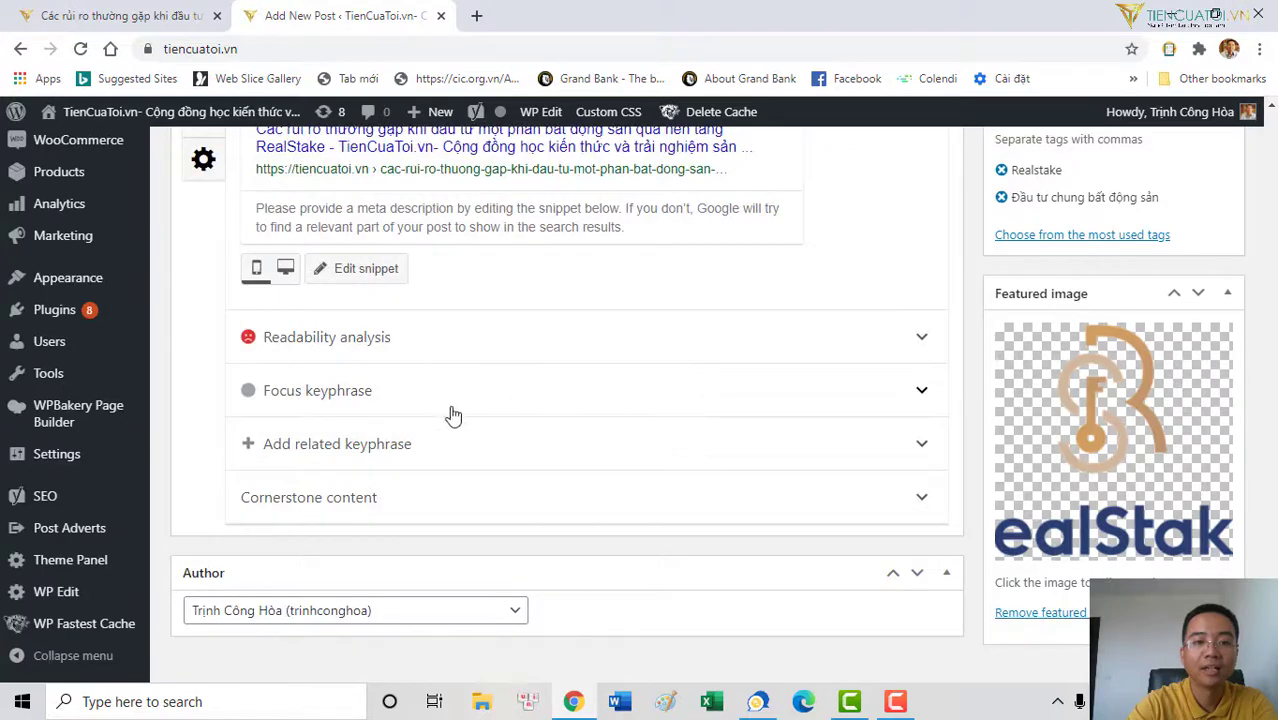
{"action": "left_click", "coordinate": [380, 400]}
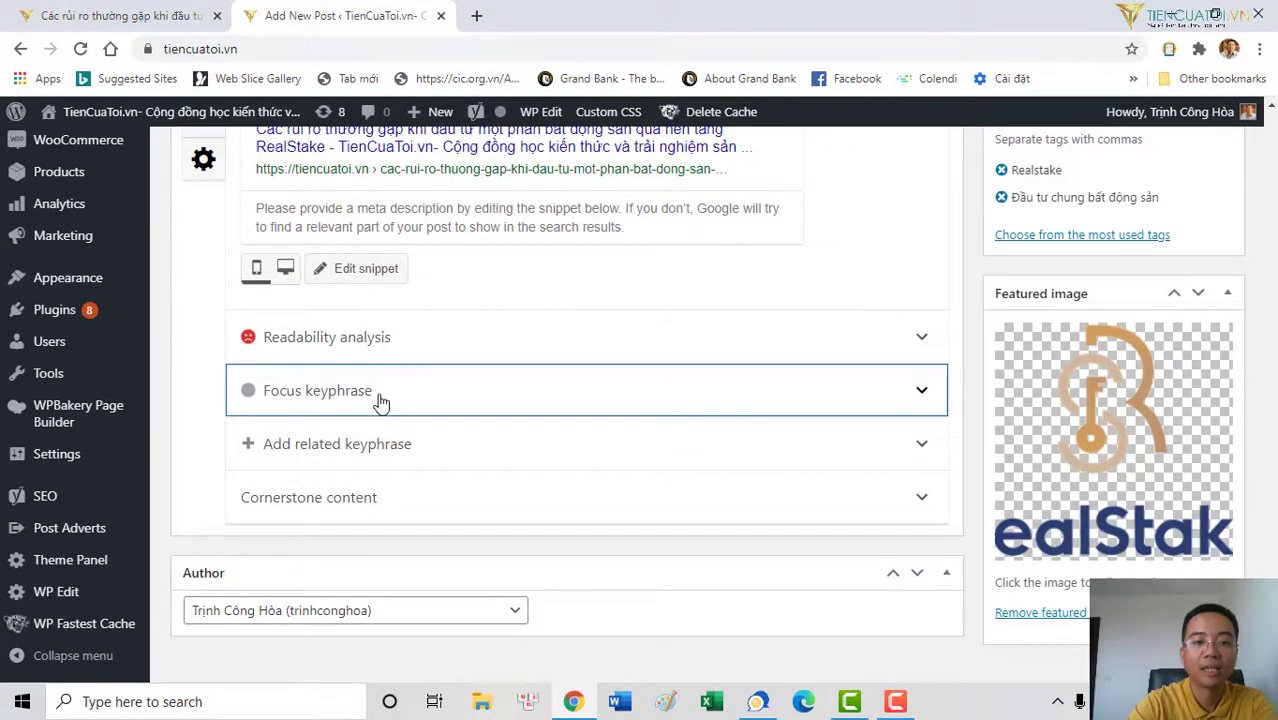
{"action": "left_click", "coordinate": [380, 276]}
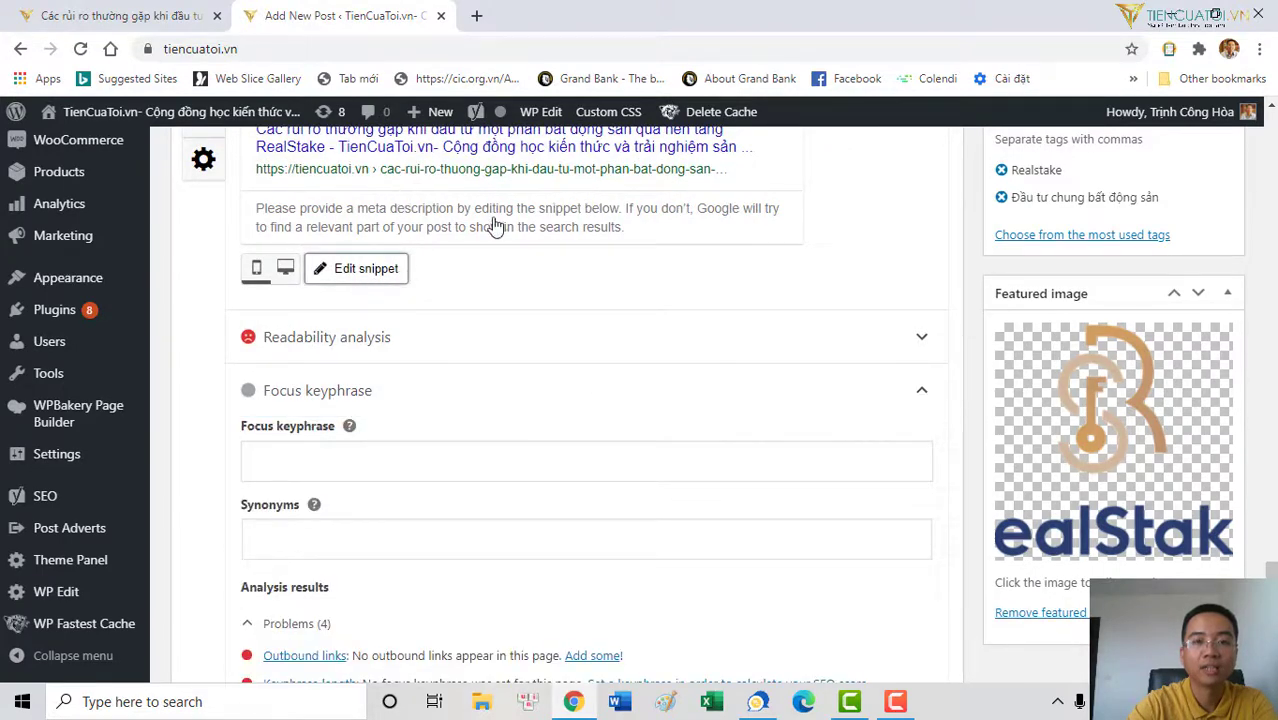
Enter "Các rủi ro thường gặp khi đầu tư chung bất động sản tại Realstake" as the post's meta description
{"action": "scroll", "coordinate": [474, 280], "scroll_direction": "up", "scroll_amount": 3}
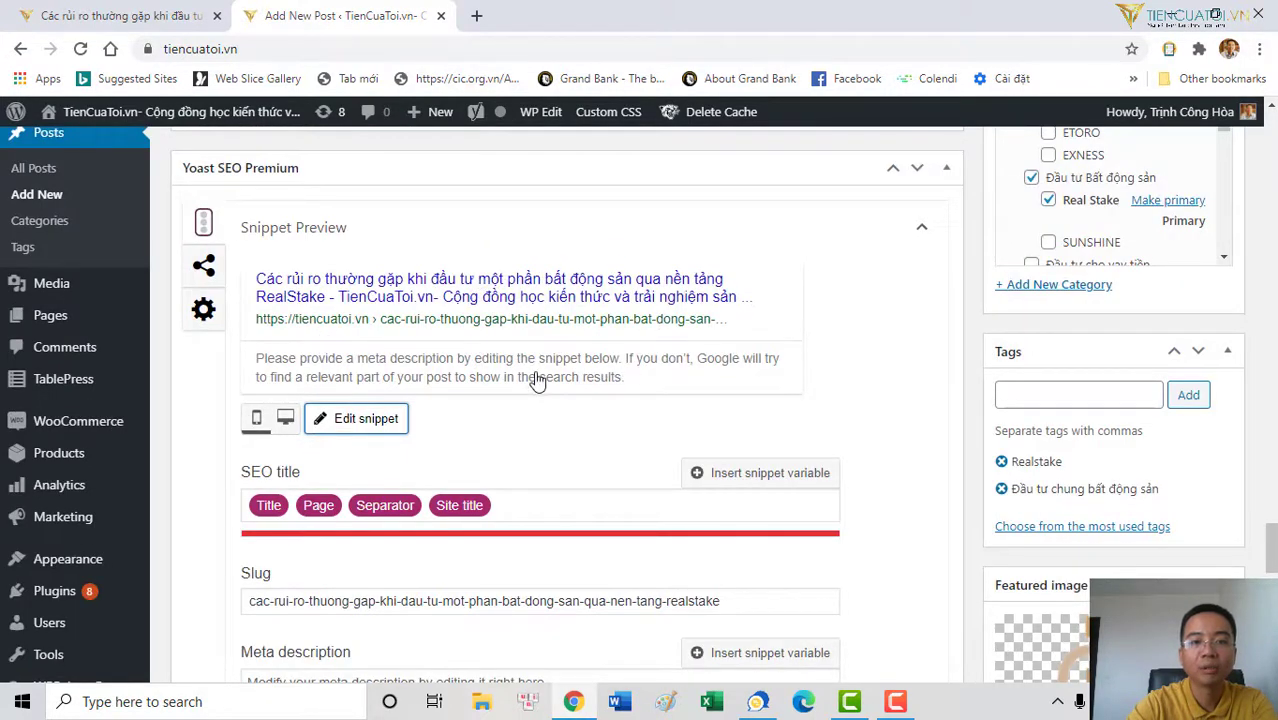
{"action": "scroll", "coordinate": [397, 513], "scroll_direction": "down", "scroll_amount": 2}
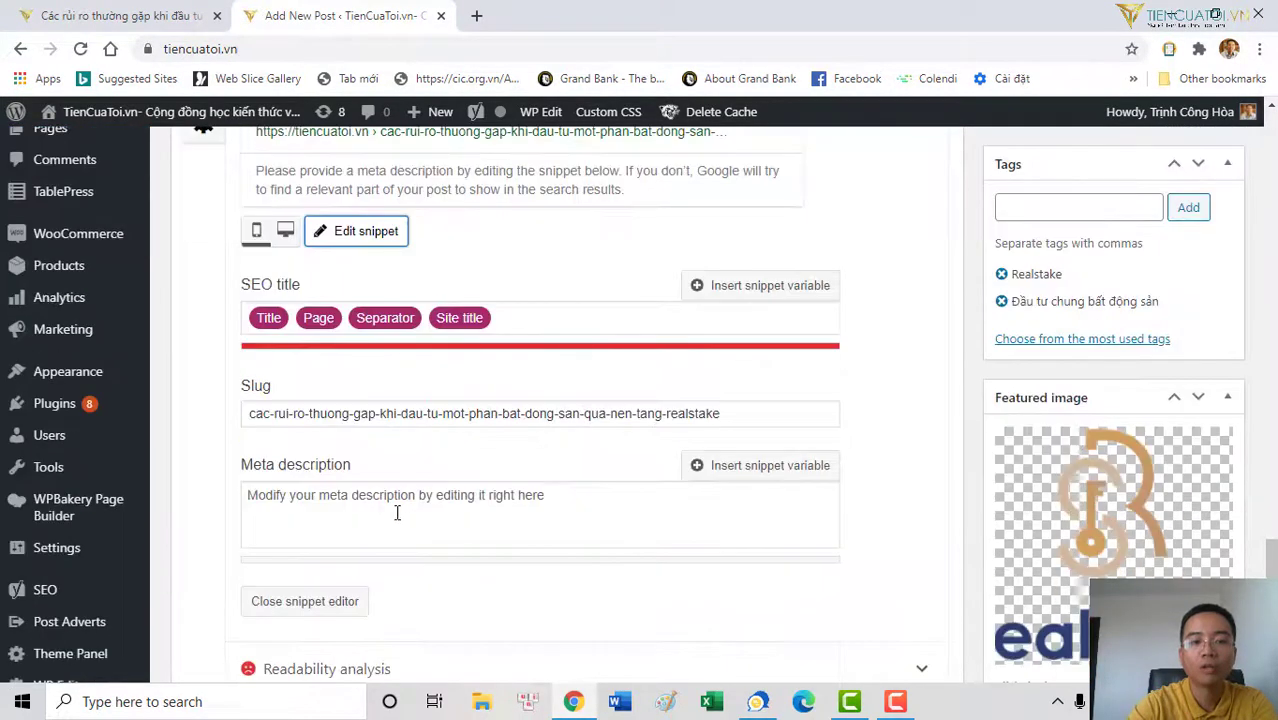
{"action": "left_click", "coordinate": [325, 524]}
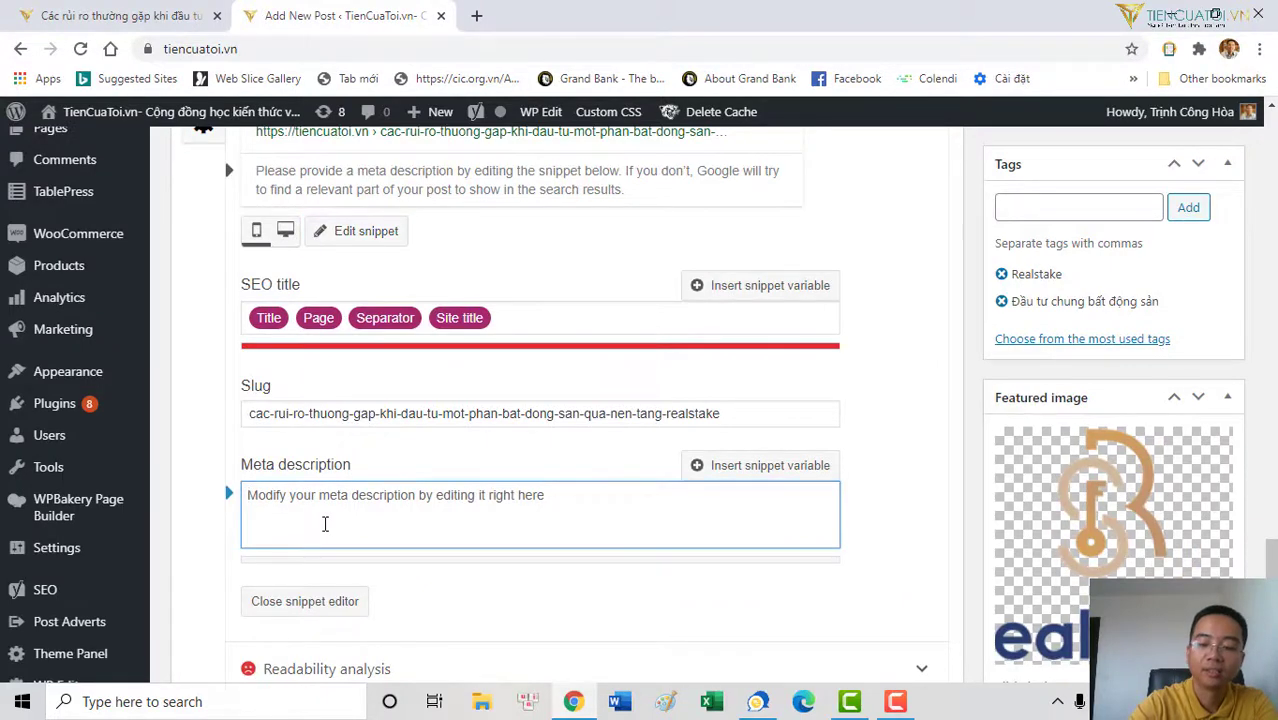
{"action": "type", "text": "Các r"}
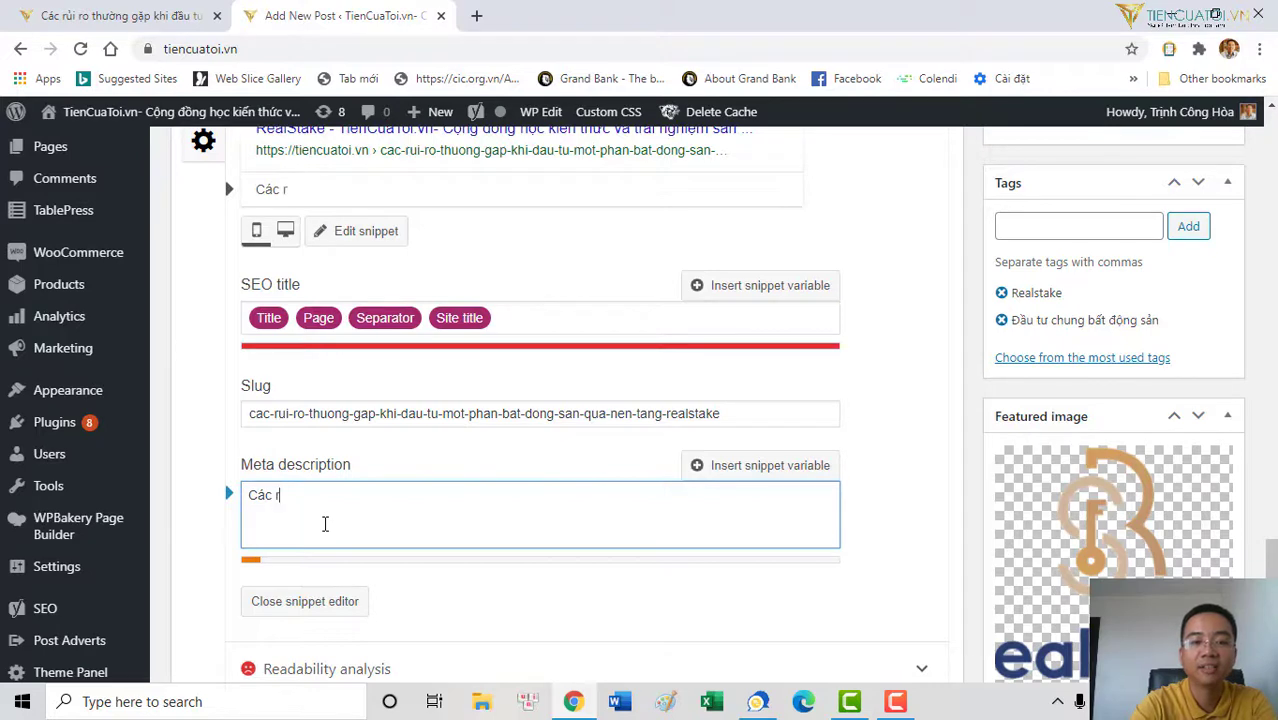
{"action": "type", "text": "ủi ro thường gặp khi đầu tư chung bất động sản tại Realstake"}
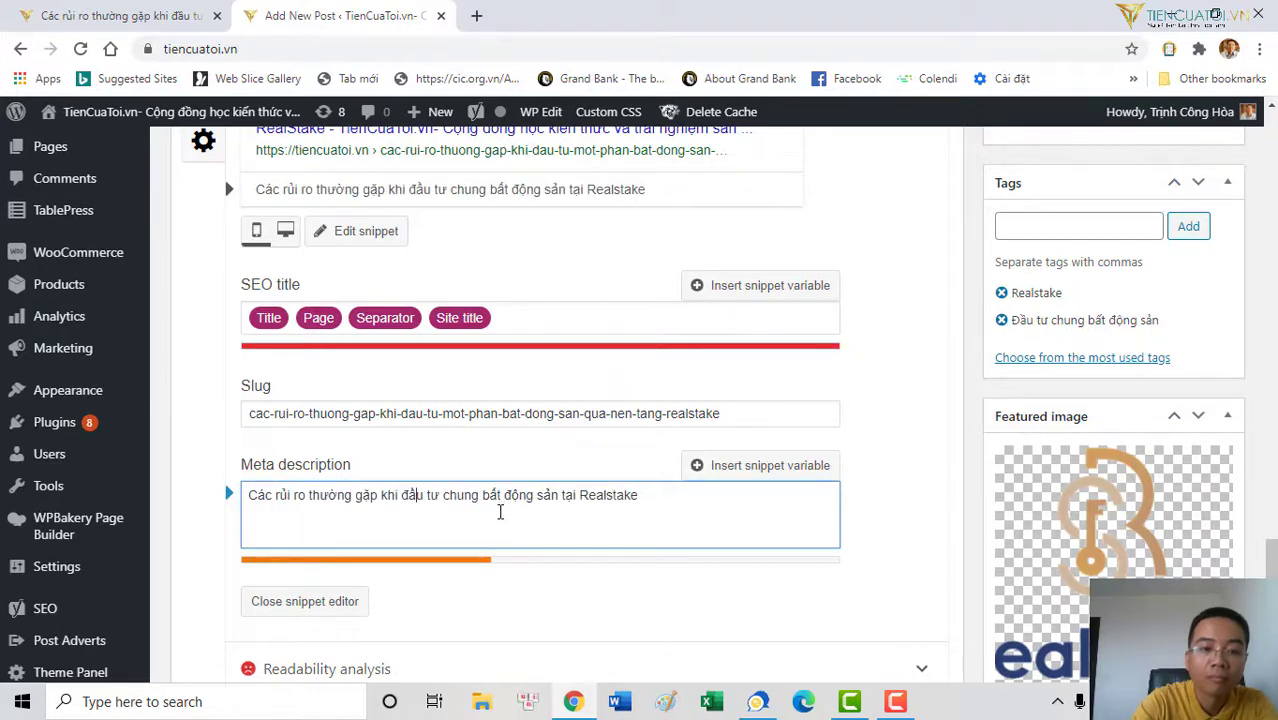
Set the post's focus keyphrase to "Realstake; đầu tư chung bất động sản"
{"action": "scroll", "coordinate": [500, 512], "scroll_direction": "down", "scroll_amount": 3}
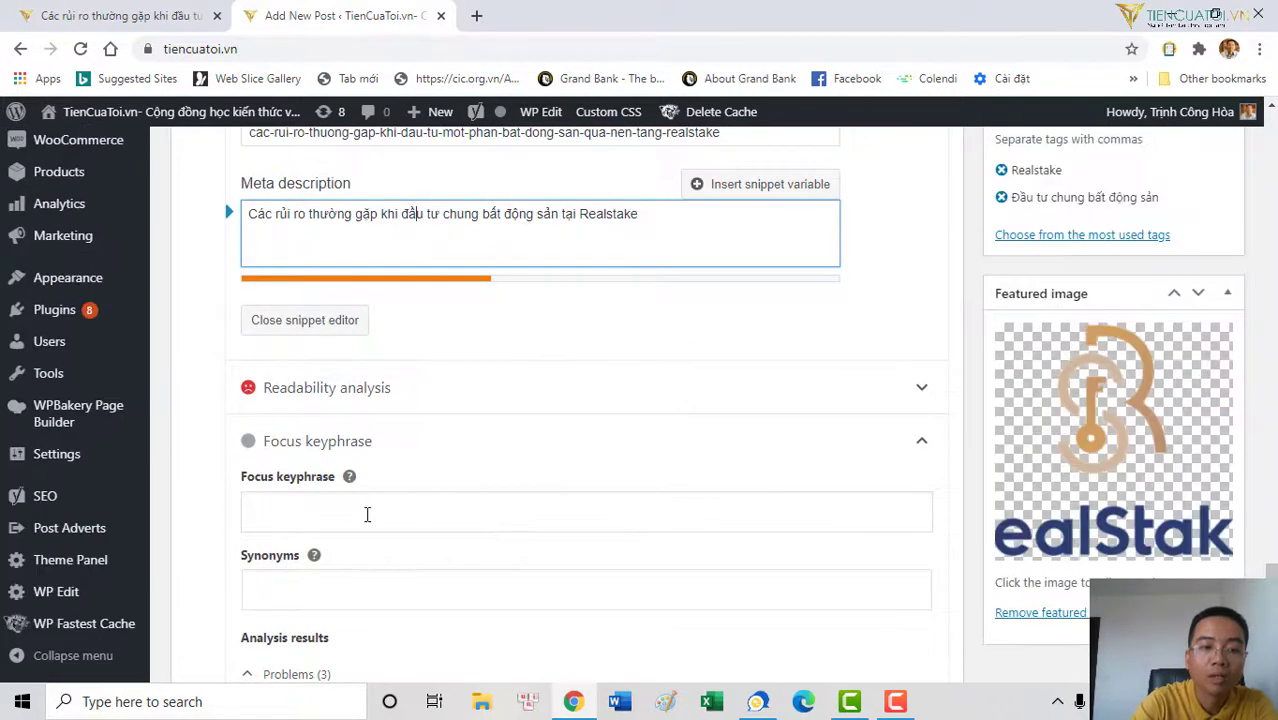
{"action": "left_click", "coordinate": [367, 514]}
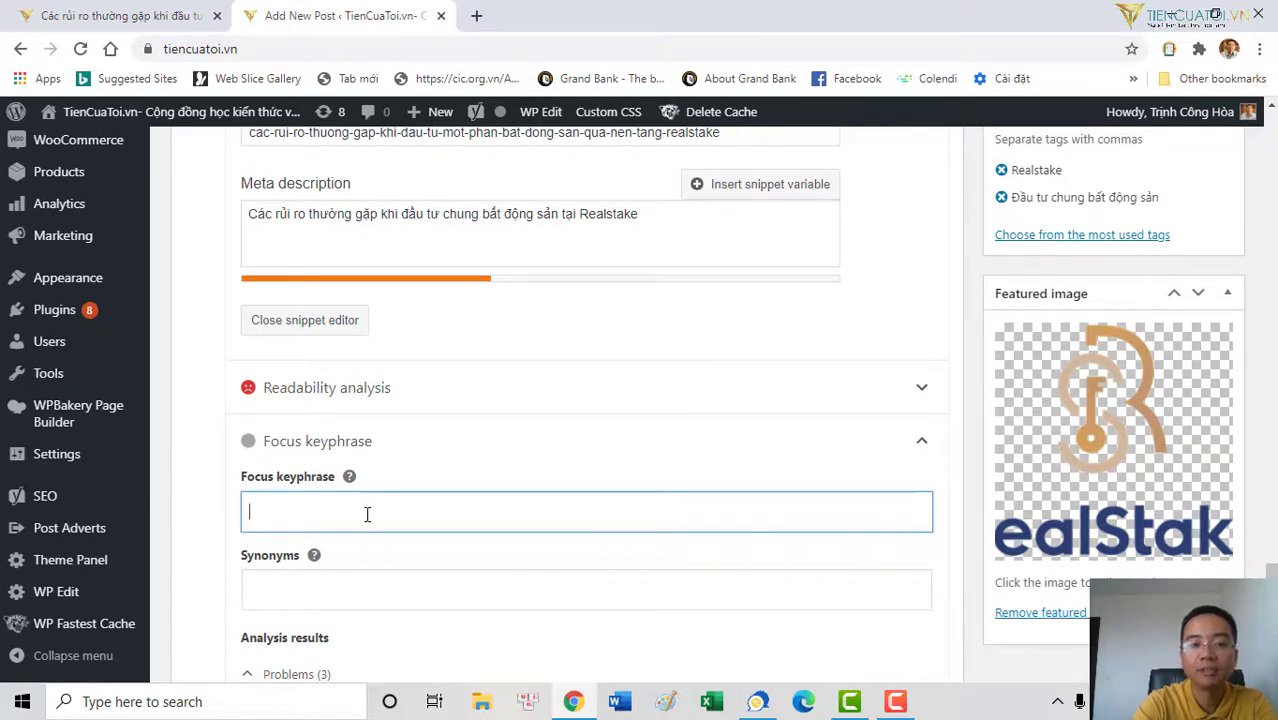
{"action": "type", "text": "Rea"}
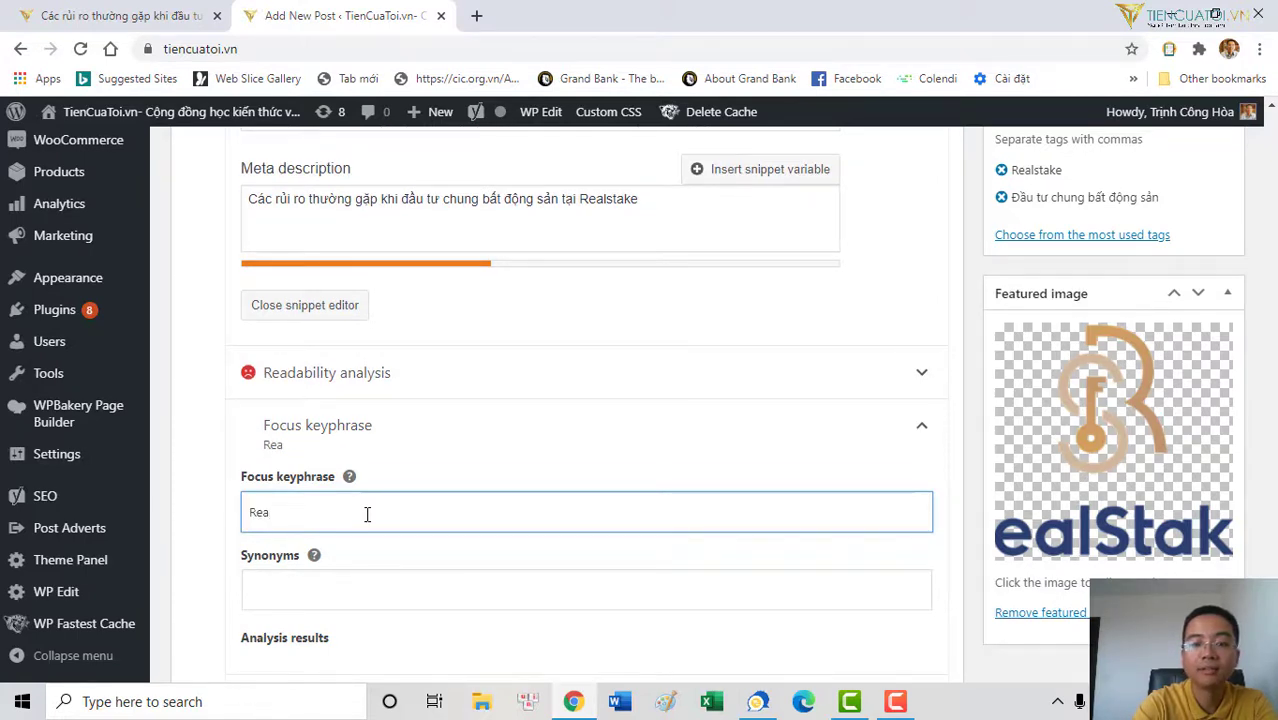
{"action": "type", "text": "lstk"}
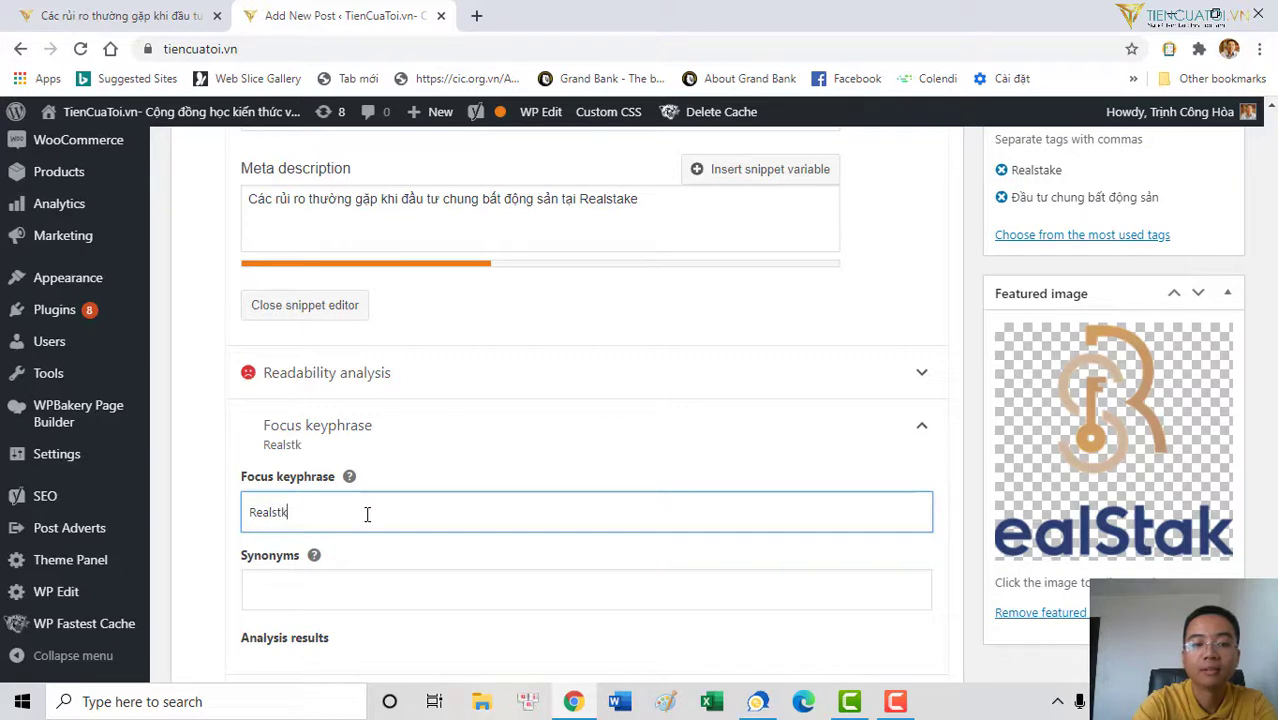
{"action": "type", "text": "stak"}
{"action": "key", "text": "BackSpace"}
{"action": "type", "text": "ake; "}
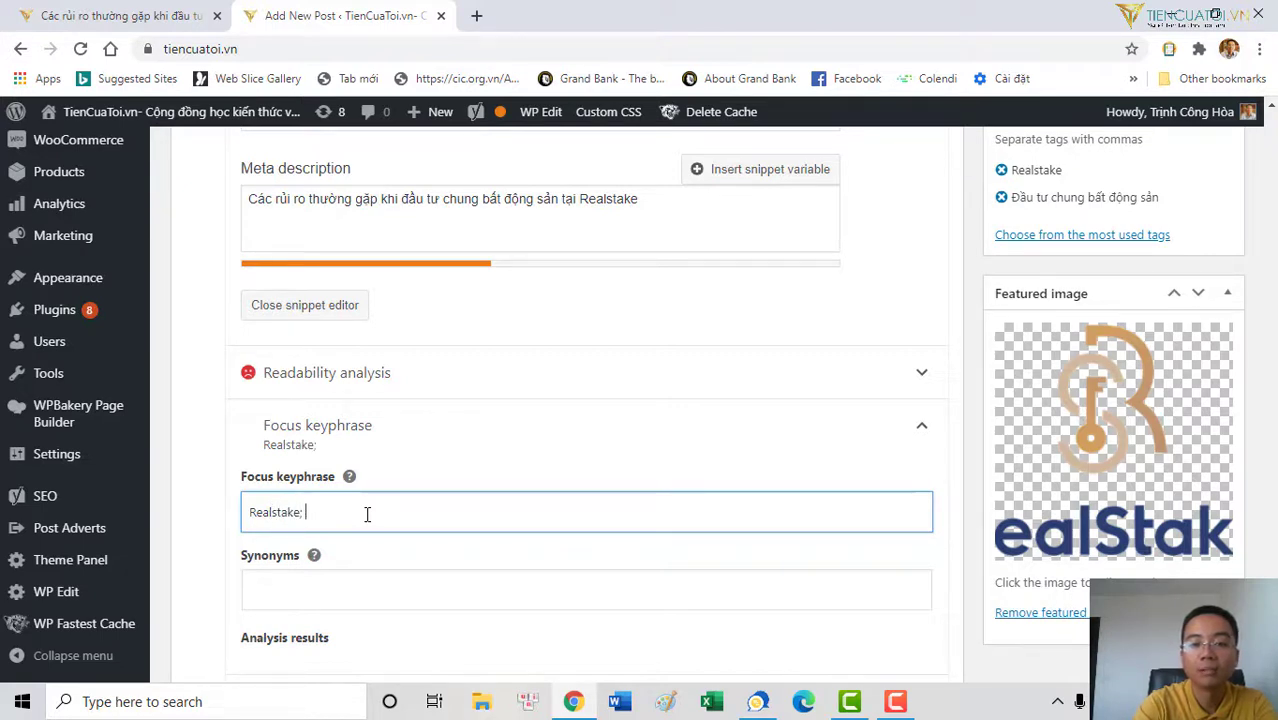
{"action": "type", "text": "đầu"}
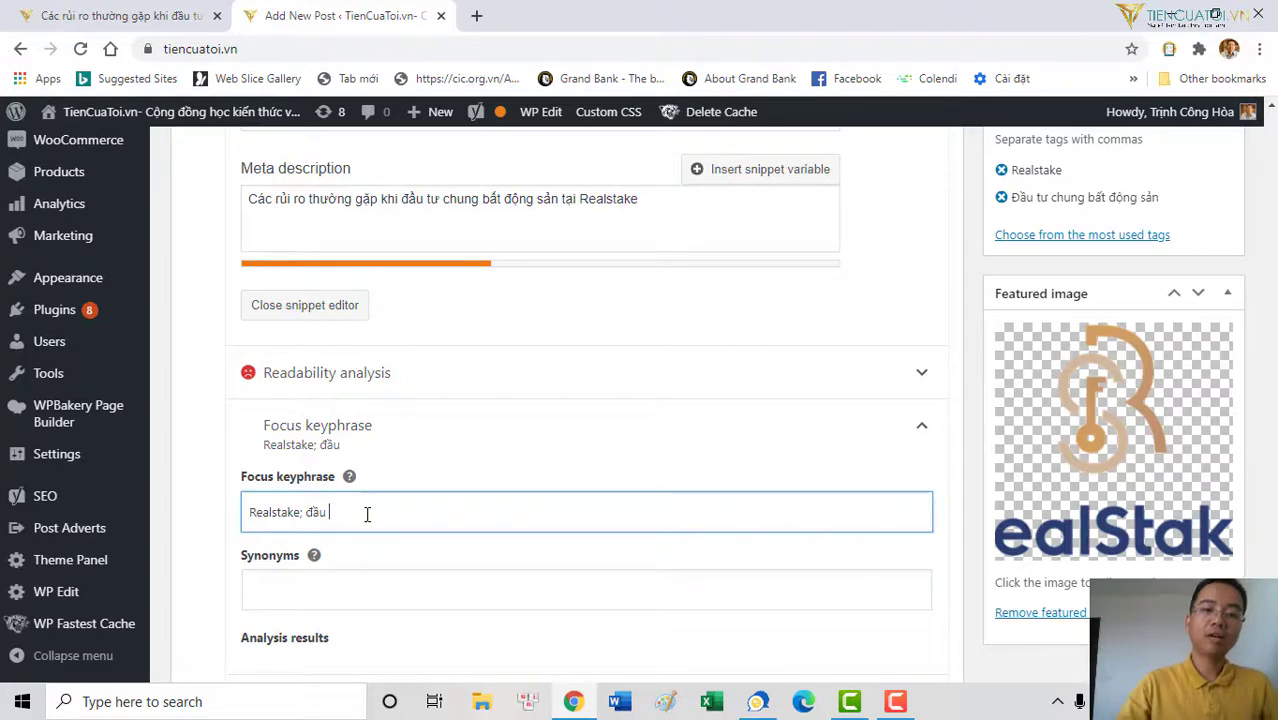
{"action": "type", "text": "tư chung bất động sản"}
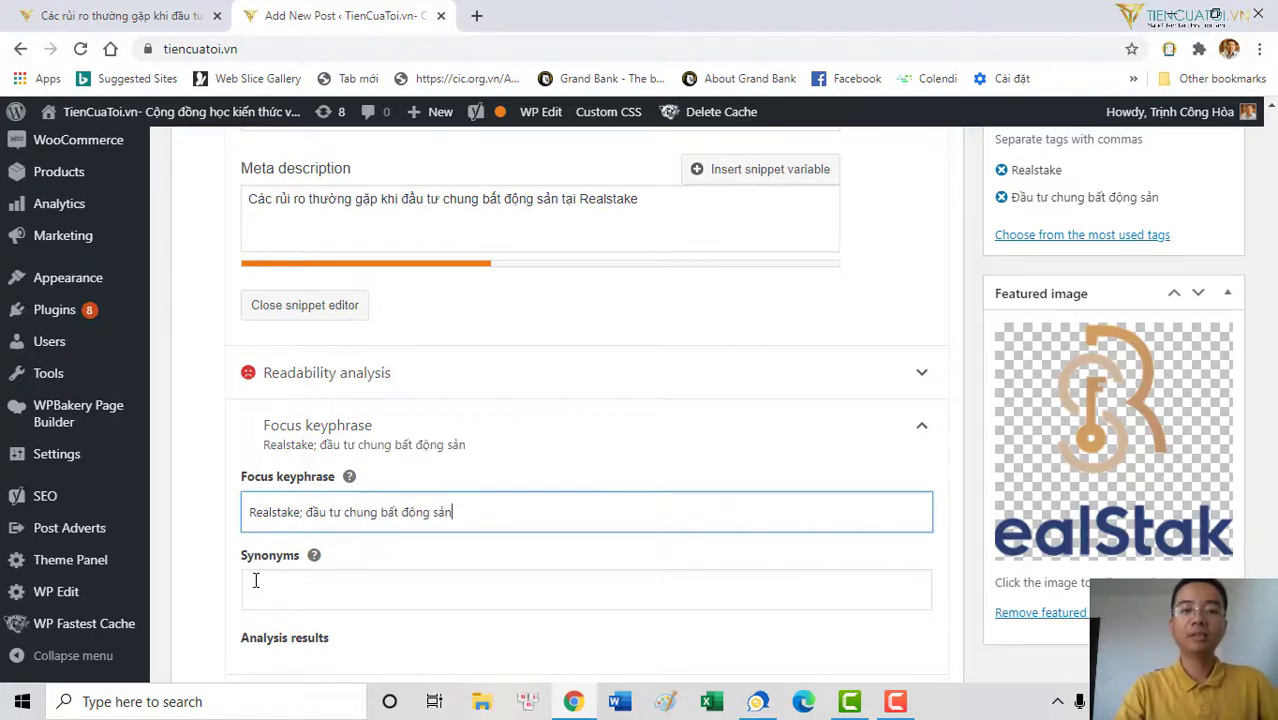
Check the post's Yoast readability and SEO ratings among its publishing details
{"action": "scroll", "coordinate": [570, 490], "scroll_direction": "down", "scroll_amount": 3}
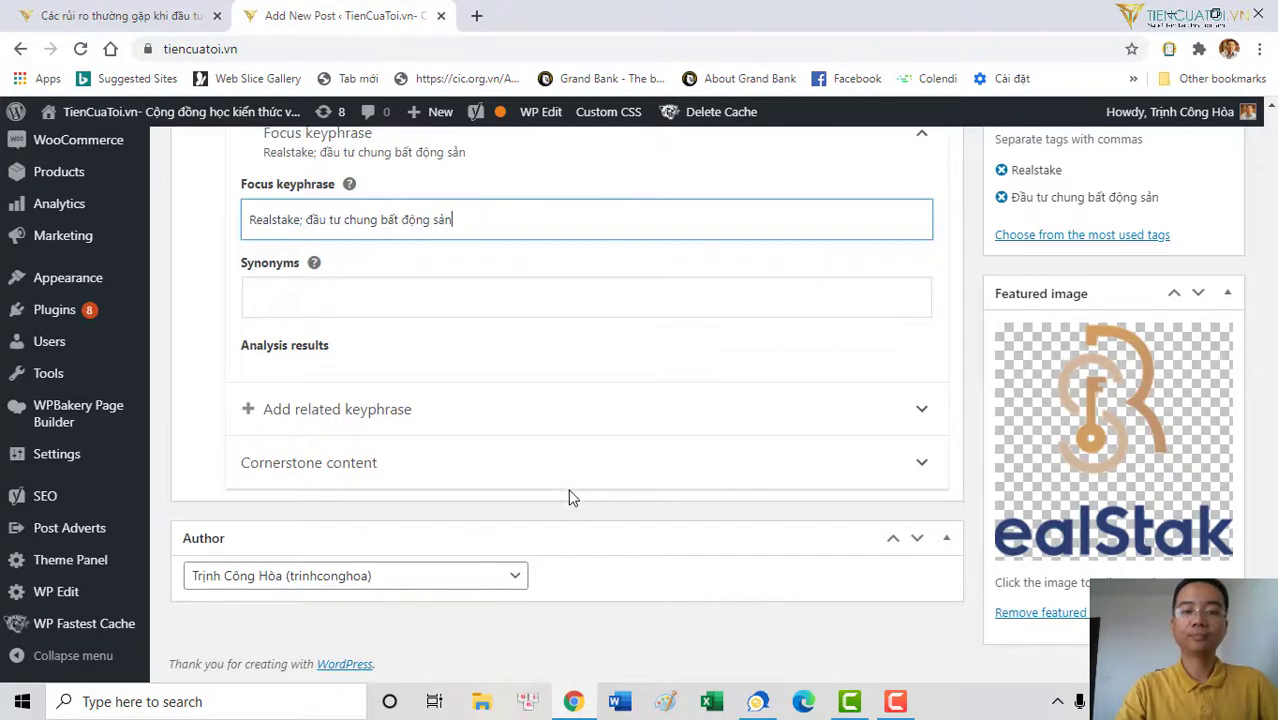
{"action": "scroll", "coordinate": [593, 480], "scroll_direction": "up", "scroll_amount": 12}
{"action": "scroll", "coordinate": [640, 478], "scroll_direction": "up", "scroll_amount": 5}
{"action": "scroll", "coordinate": [981, 430], "scroll_direction": "down", "scroll_amount": 4}
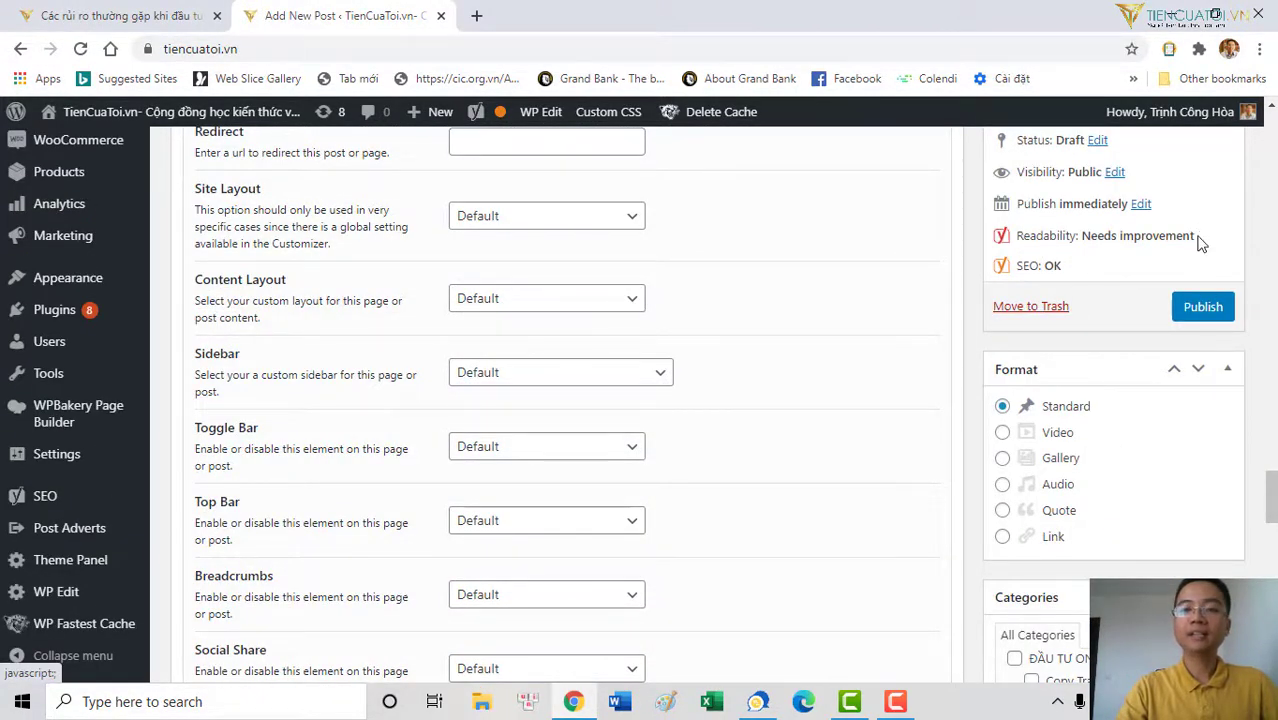
{"action": "left_click_drag", "start_coordinate": [1067, 232], "coordinate": [1019, 233]}
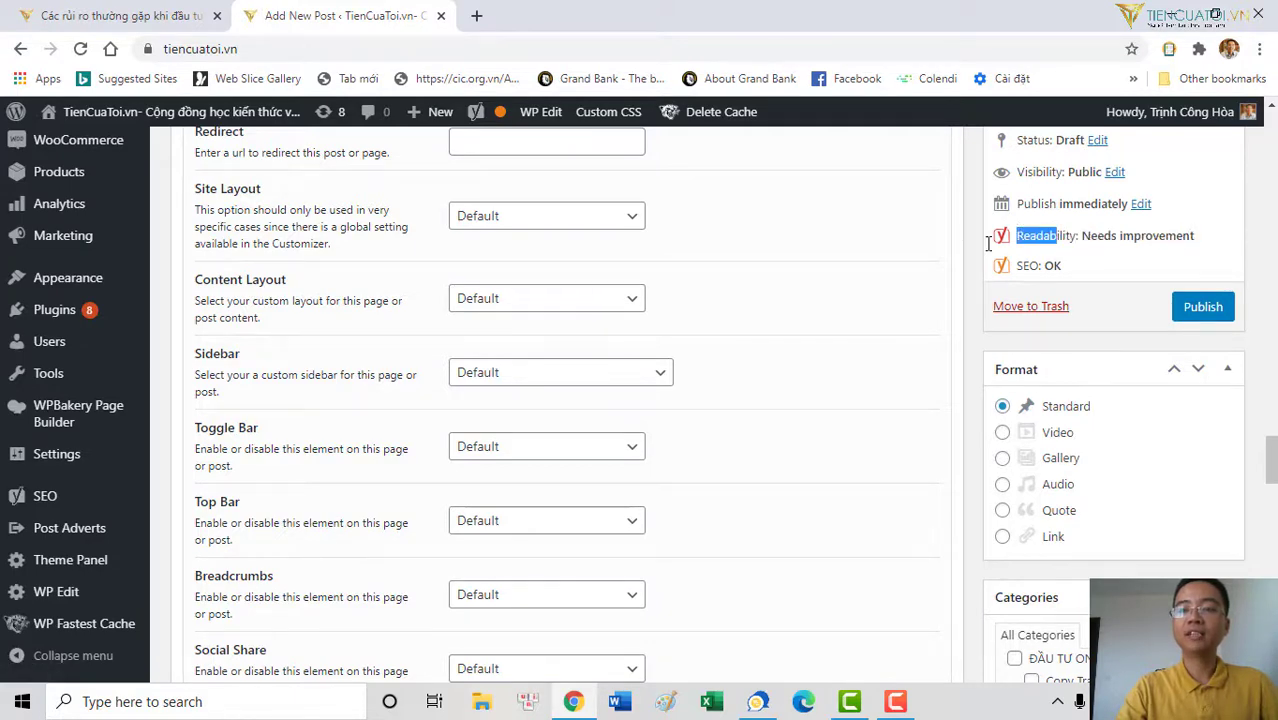
{"action": "scroll", "coordinate": [436, 388], "scroll_direction": "up", "scroll_amount": 5}
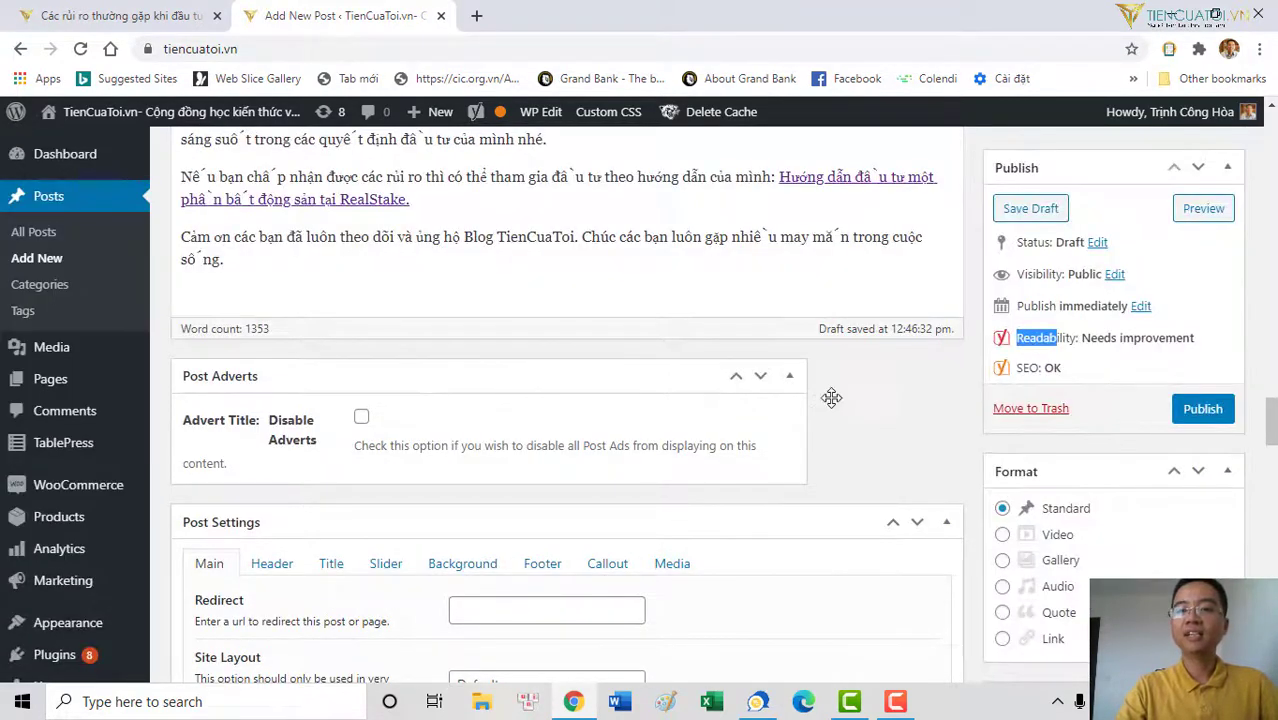
{"action": "left_click", "coordinate": [860, 397]}
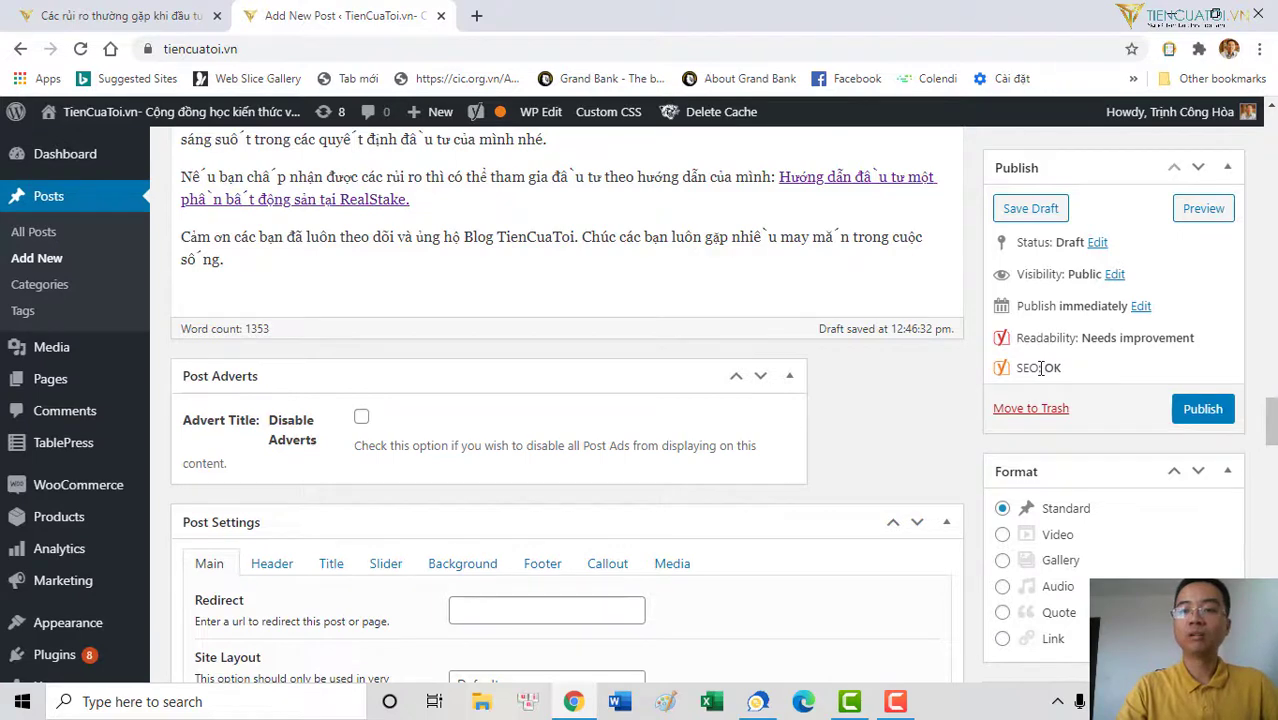
{"action": "left_click_drag", "start_coordinate": [1062, 368], "coordinate": [994, 372]}
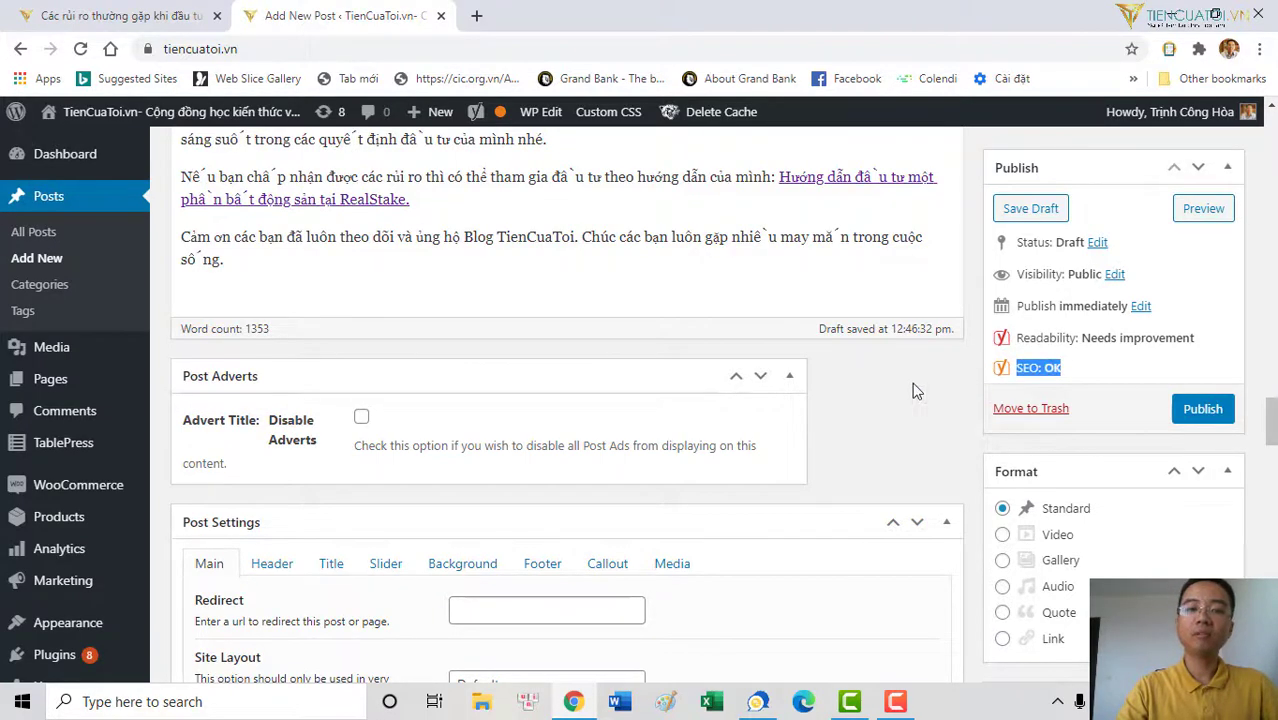
Publish the RealStake risk post and open it on the live site
{"action": "scroll", "coordinate": [493, 367], "scroll_direction": "up", "scroll_amount": 5}
{"action": "scroll", "coordinate": [493, 367], "scroll_direction": "down", "scroll_amount": 3}
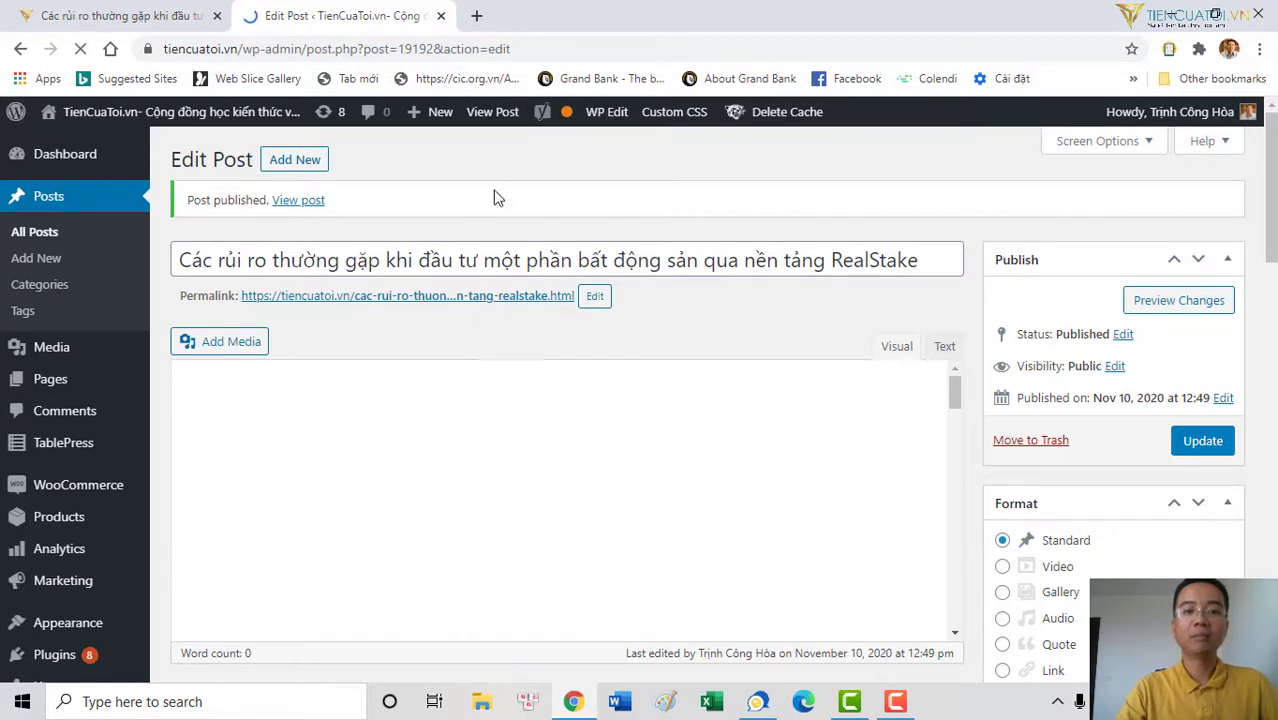
{"action": "left_click", "coordinate": [500, 113]}
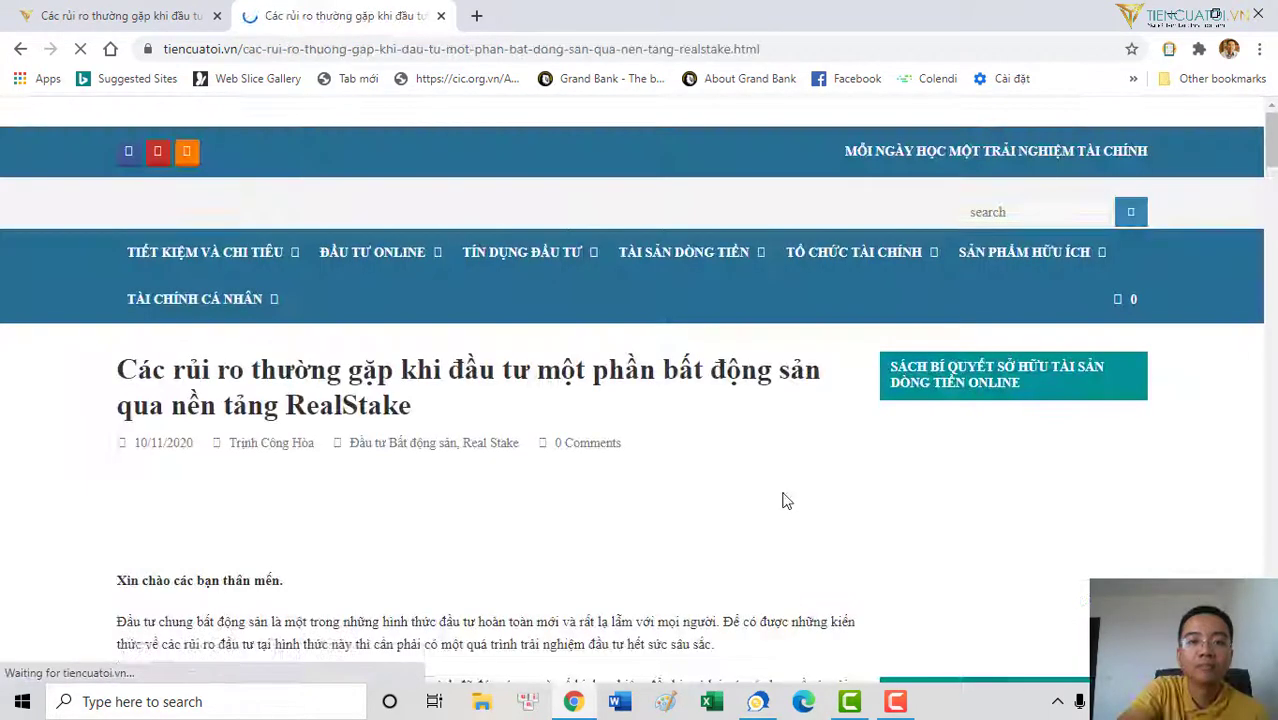
Review the published post from its title, date and categories through all risk sections, checking text layout and images
{"action": "scroll", "coordinate": [780, 490], "scroll_direction": "down", "scroll_amount": 2}
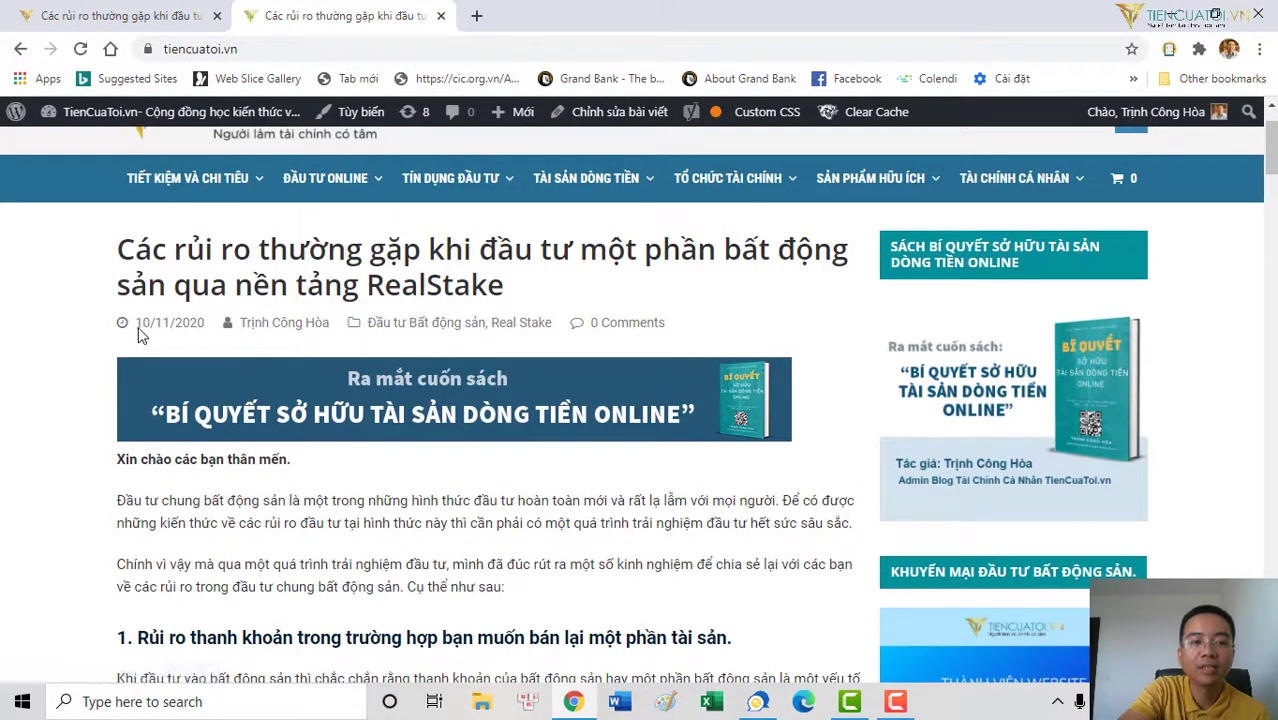
{"action": "scroll", "coordinate": [444, 290], "scroll_direction": "down", "scroll_amount": 2}
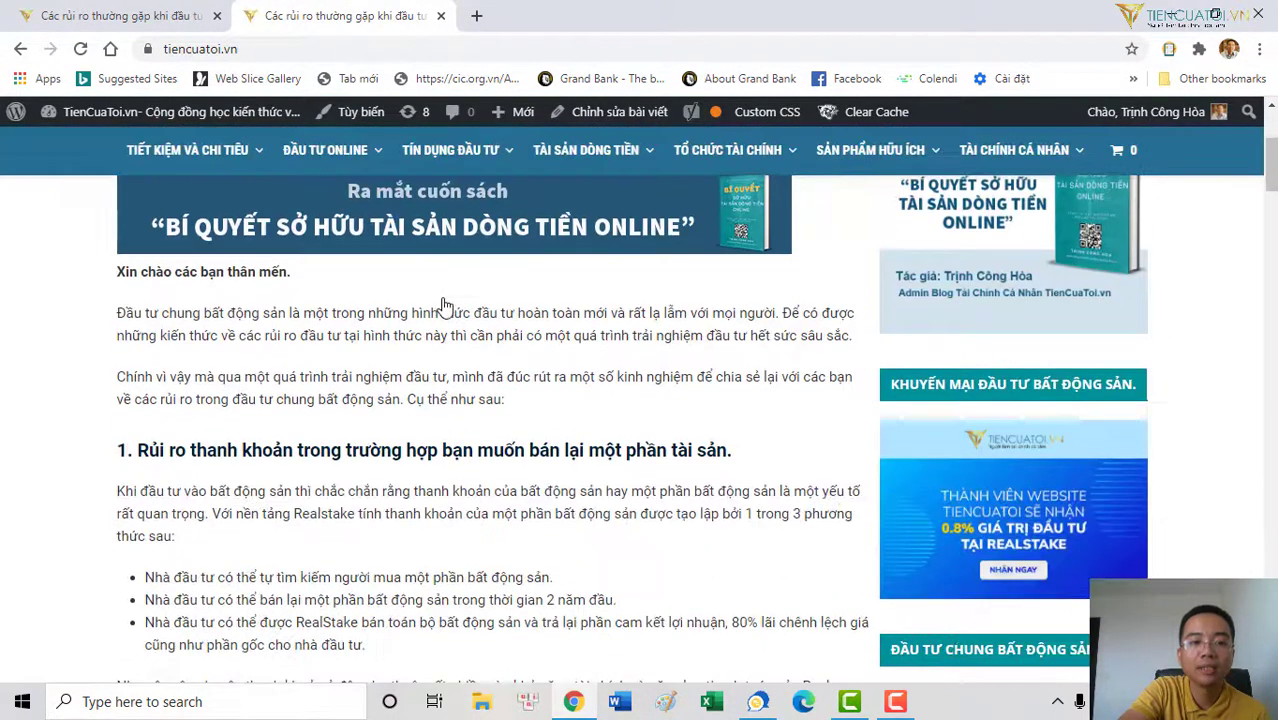
{"action": "scroll", "coordinate": [334, 251], "scroll_direction": "up", "scroll_amount": 2}
{"action": "scroll", "coordinate": [398, 338], "scroll_direction": "down", "scroll_amount": 8}
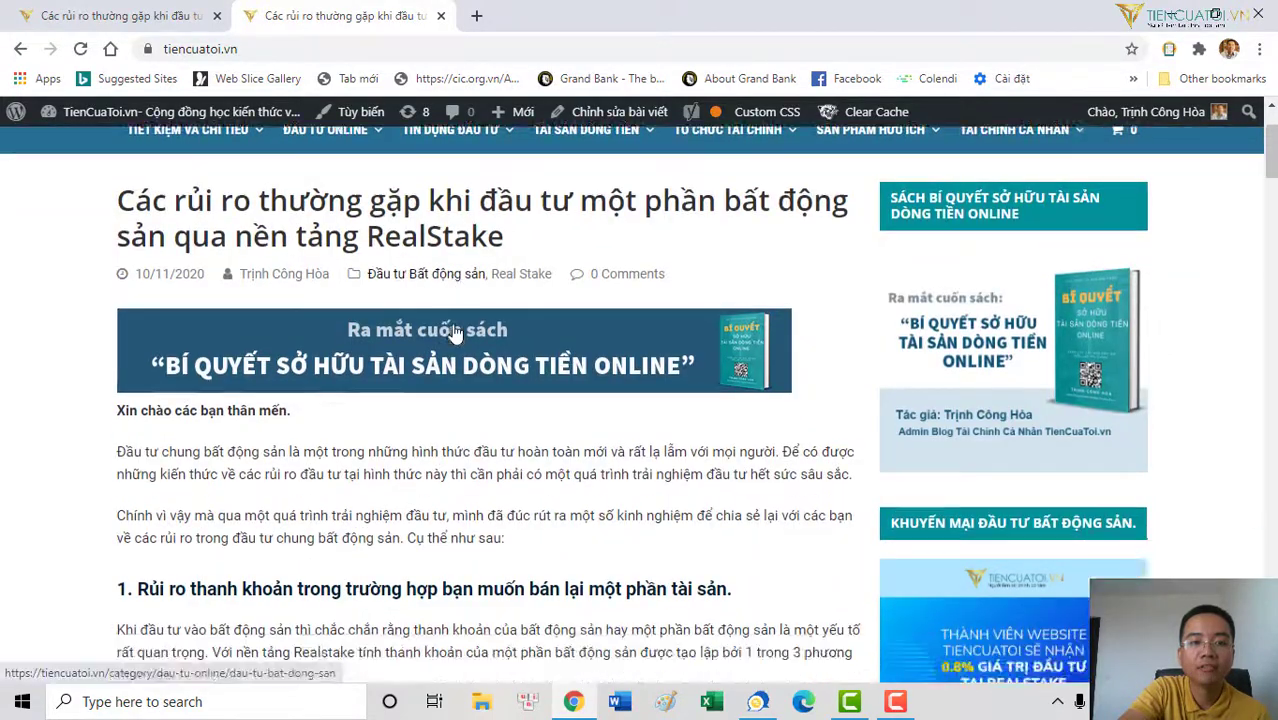
{"action": "scroll", "coordinate": [455, 330], "scroll_direction": "down", "scroll_amount": 4}
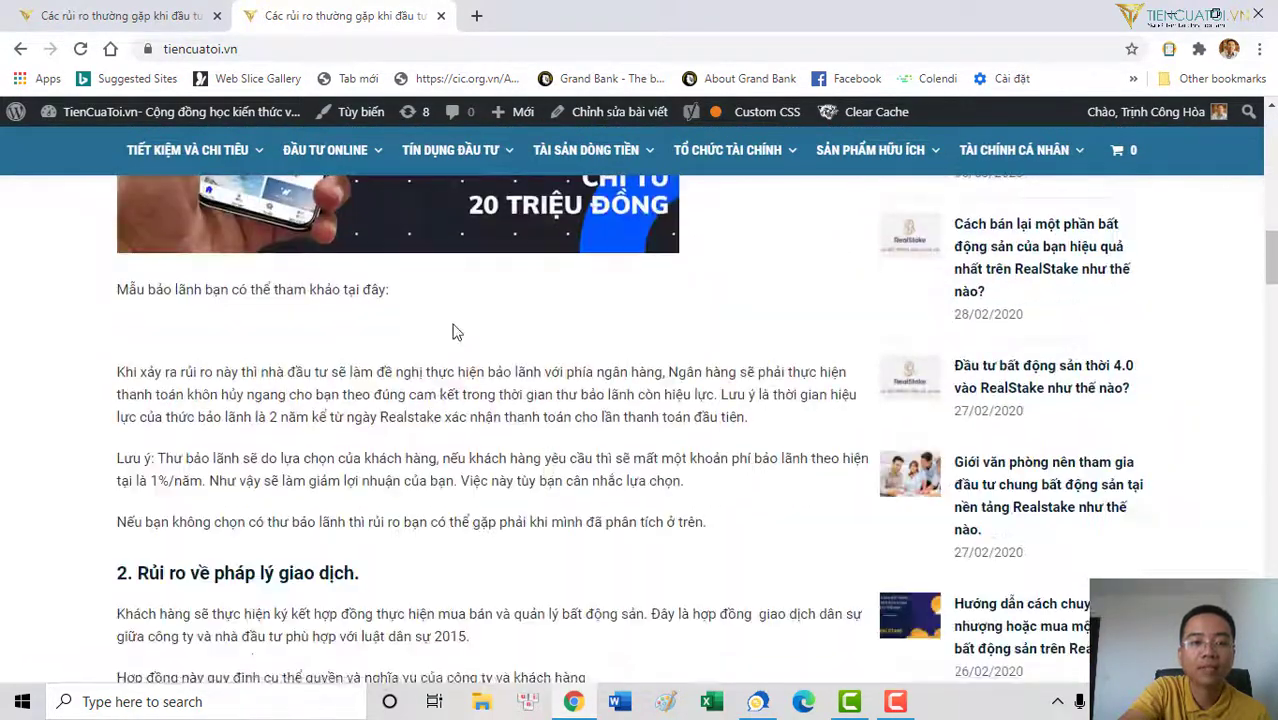
{"action": "scroll", "coordinate": [310, 357], "scroll_direction": "up", "scroll_amount": 3}
{"action": "scroll", "coordinate": [499, 414], "scroll_direction": "down", "scroll_amount": 20}
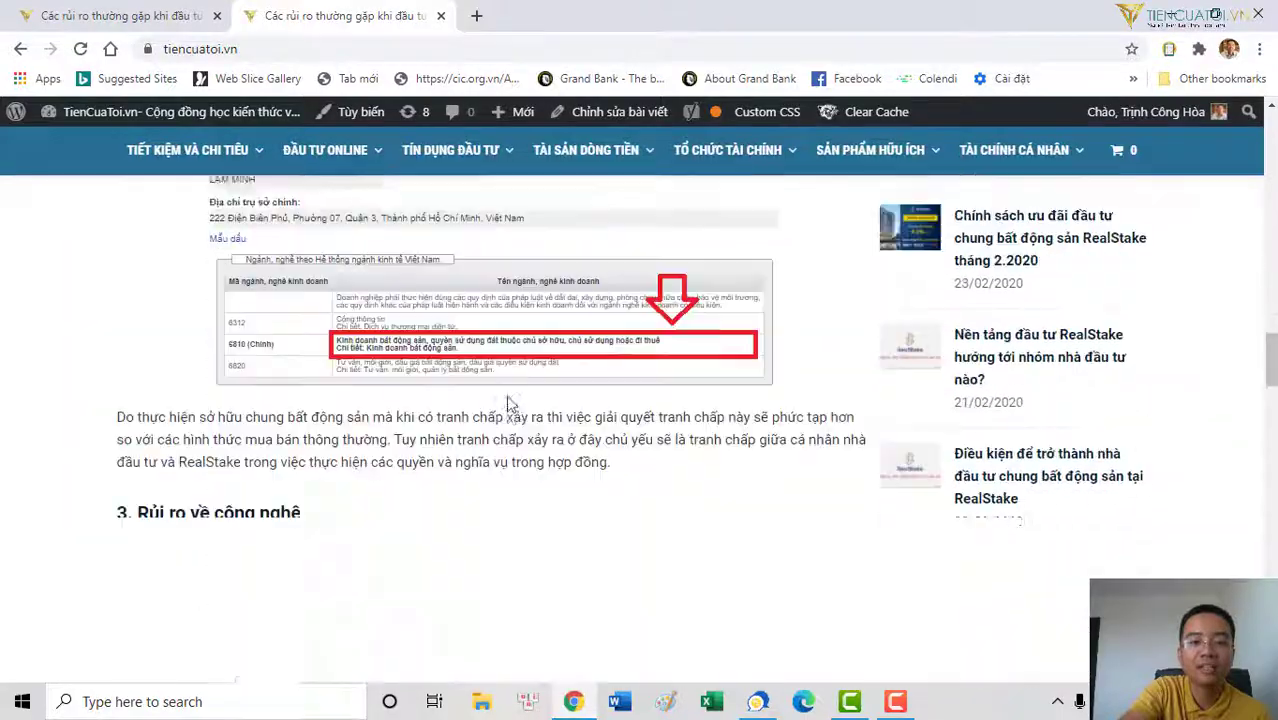
{"action": "scroll", "coordinate": [510, 400], "scroll_direction": "down", "scroll_amount": 5}
{"action": "scroll", "coordinate": [510, 400], "scroll_direction": "up", "scroll_amount": 20}
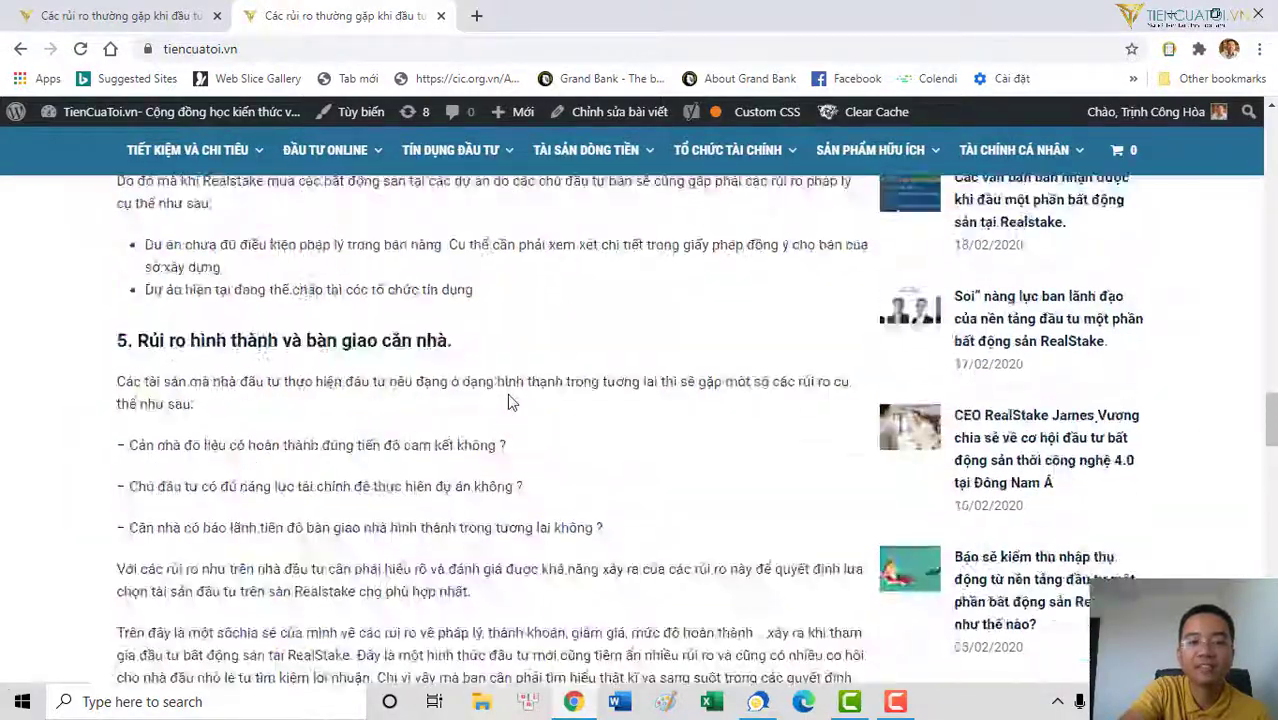
{"action": "scroll", "coordinate": [510, 400], "scroll_direction": "up", "scroll_amount": 15}
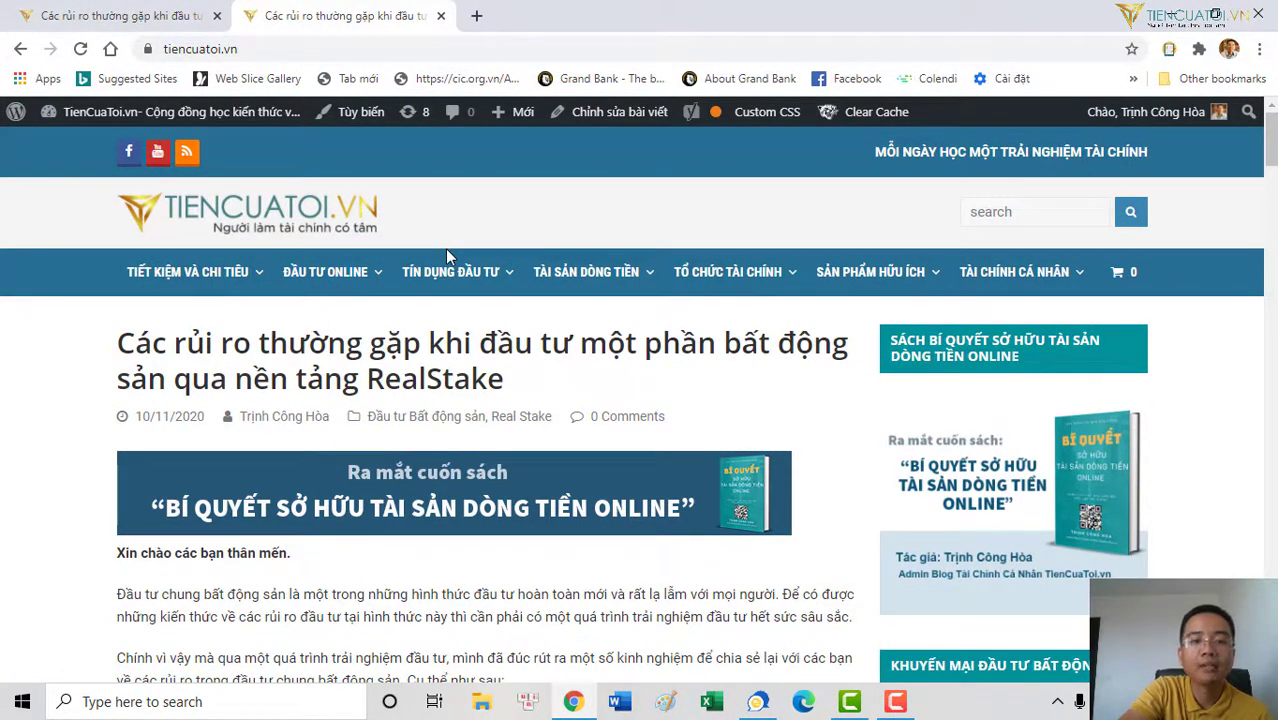
{"action": "scroll", "coordinate": [460, 250], "scroll_direction": "down", "scroll_amount": 3}
{"action": "scroll", "coordinate": [507, 240], "scroll_direction": "up", "scroll_amount": 2}
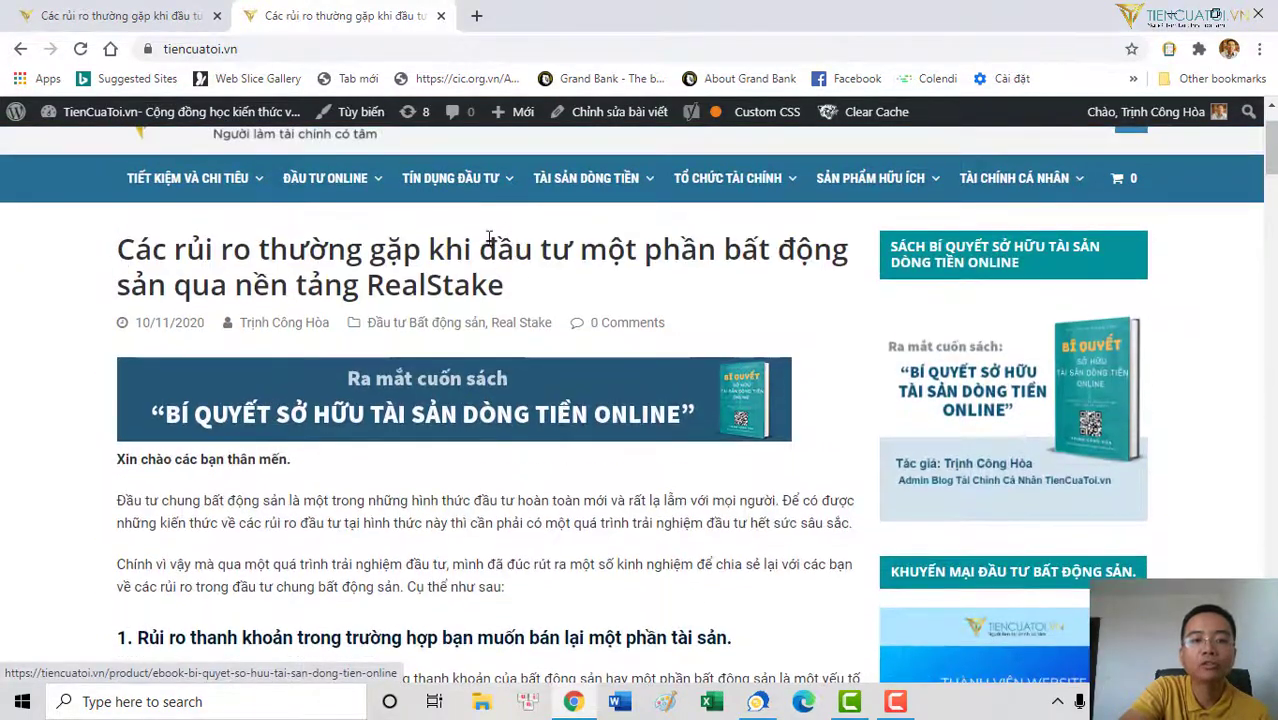
{"action": "scroll", "coordinate": [496, 340], "scroll_direction": "down", "scroll_amount": 8}
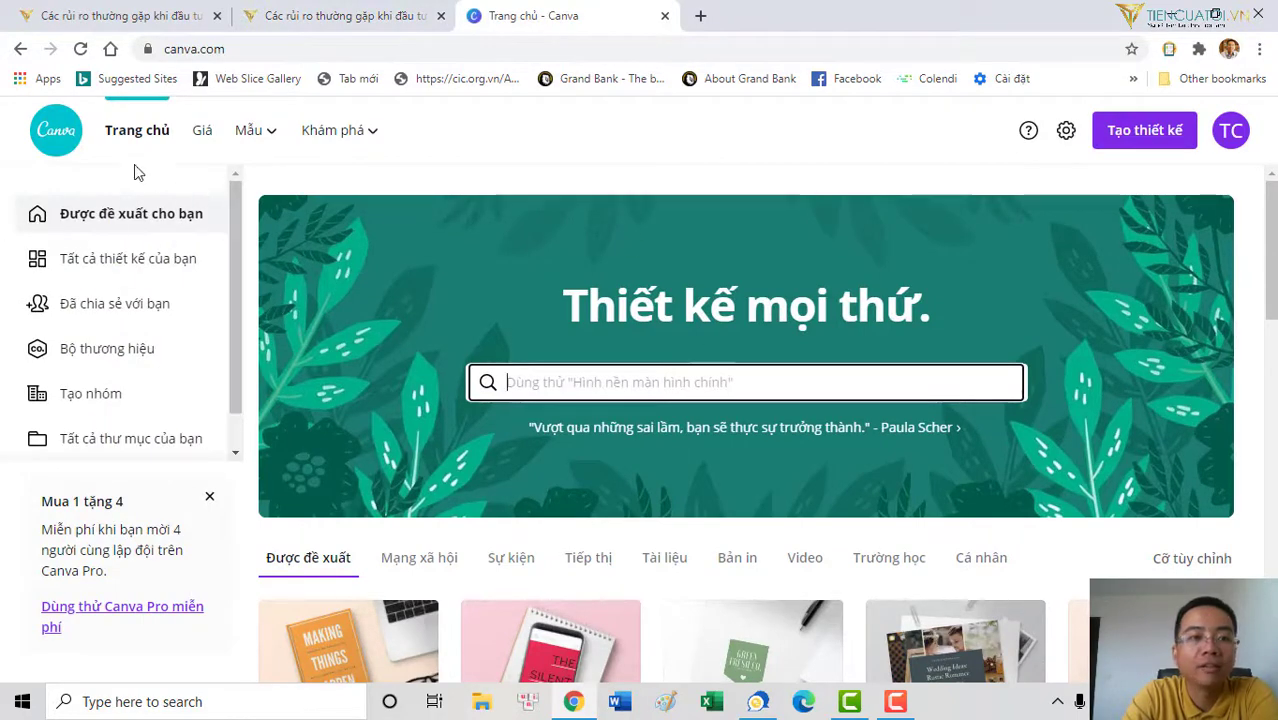
Switch to Canva and look through the home page's existing designs and its logo, presentation and Facebook post templates
{"action": "scroll", "coordinate": [641, 226], "scroll_direction": "down", "scroll_amount": 4}
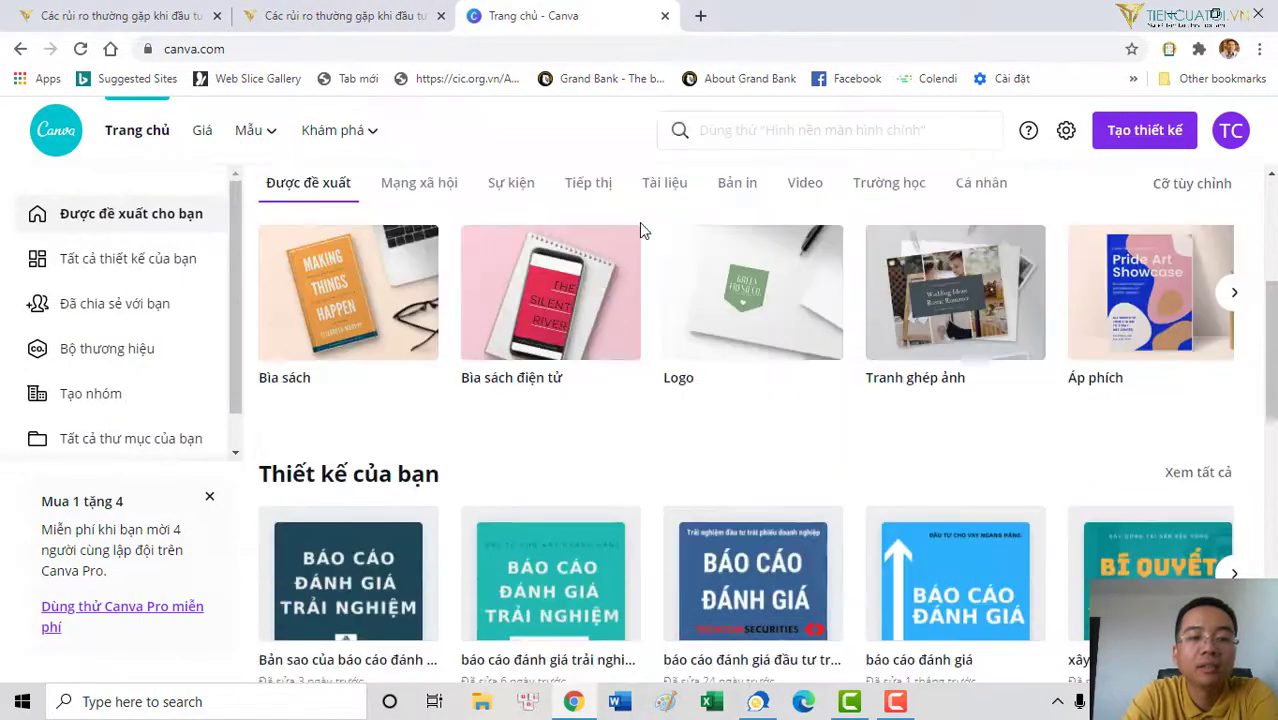
{"action": "scroll", "coordinate": [641, 229], "scroll_direction": "down", "scroll_amount": 5}
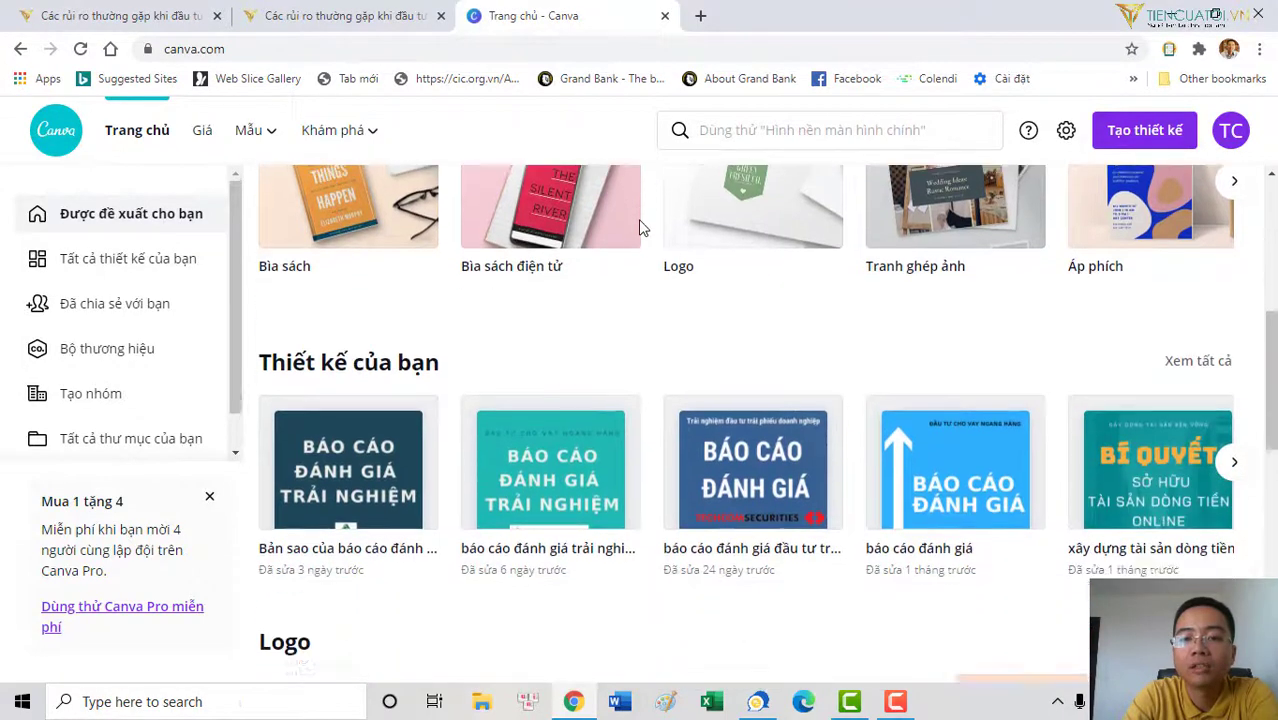
{"action": "scroll", "coordinate": [641, 229], "scroll_direction": "up", "scroll_amount": 3}
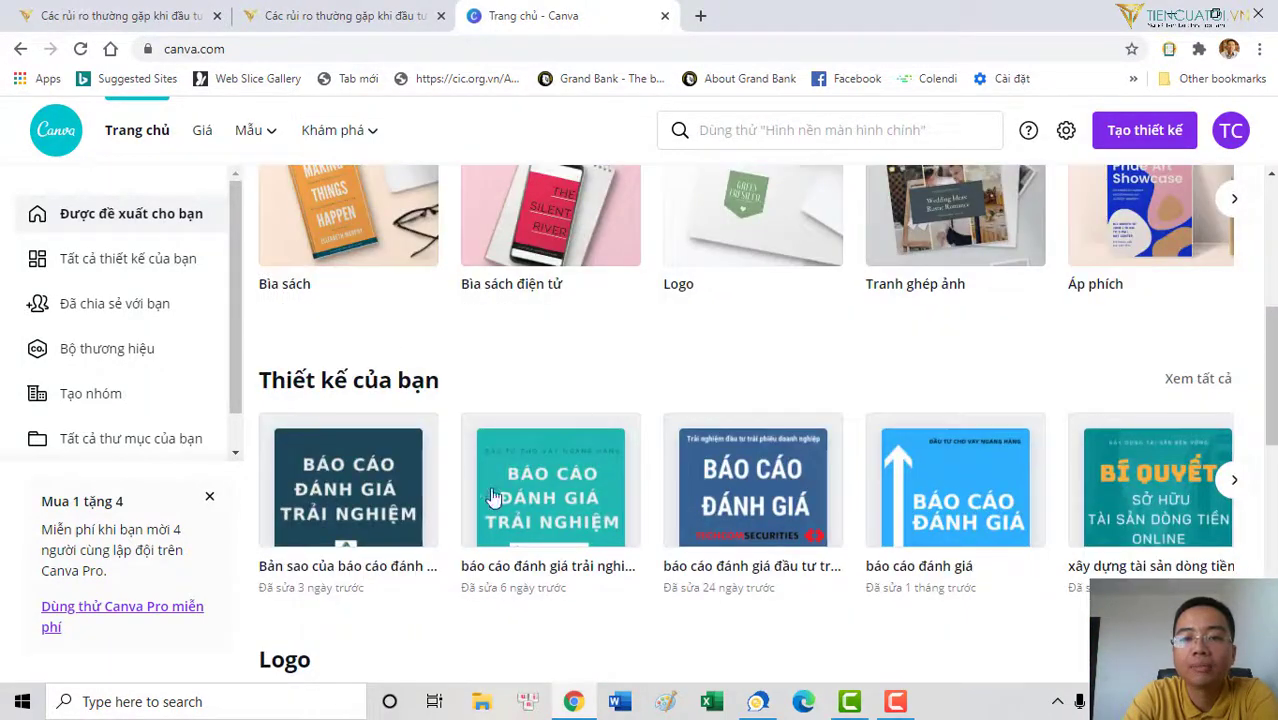
{"action": "scroll", "coordinate": [740, 330], "scroll_direction": "down", "scroll_amount": 5}
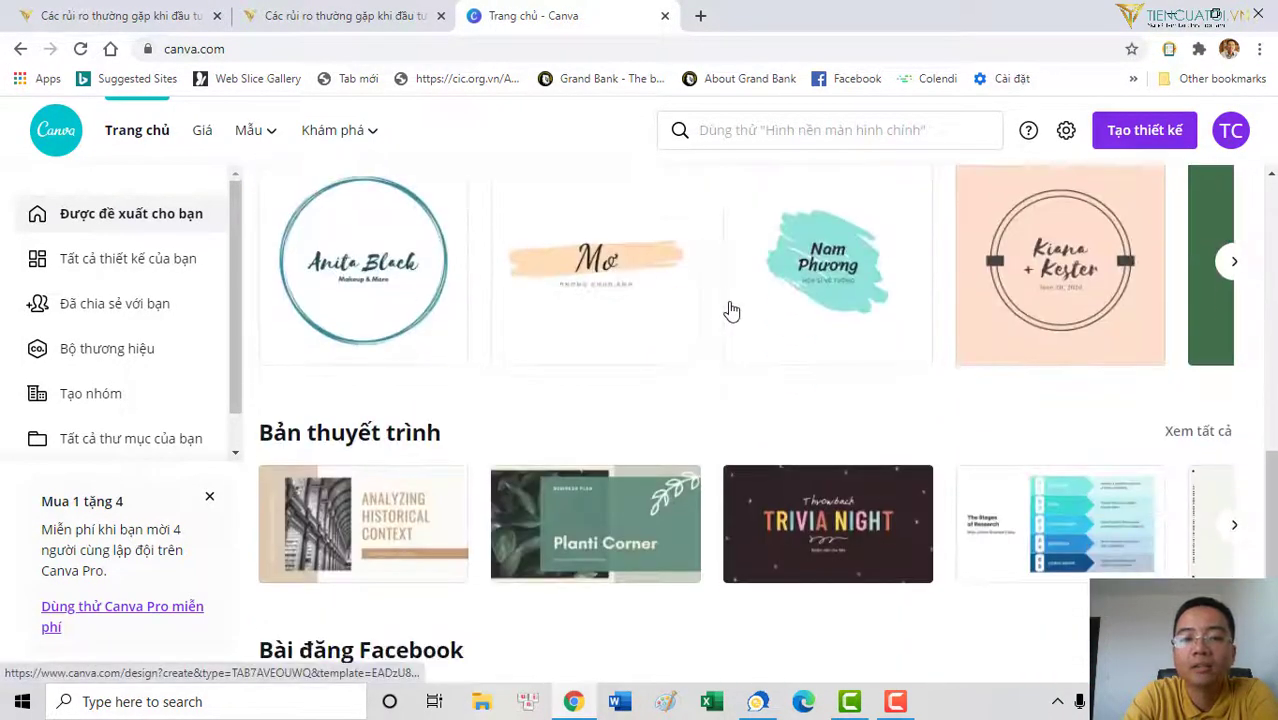
{"action": "scroll", "coordinate": [728, 306], "scroll_direction": "down", "scroll_amount": 2}
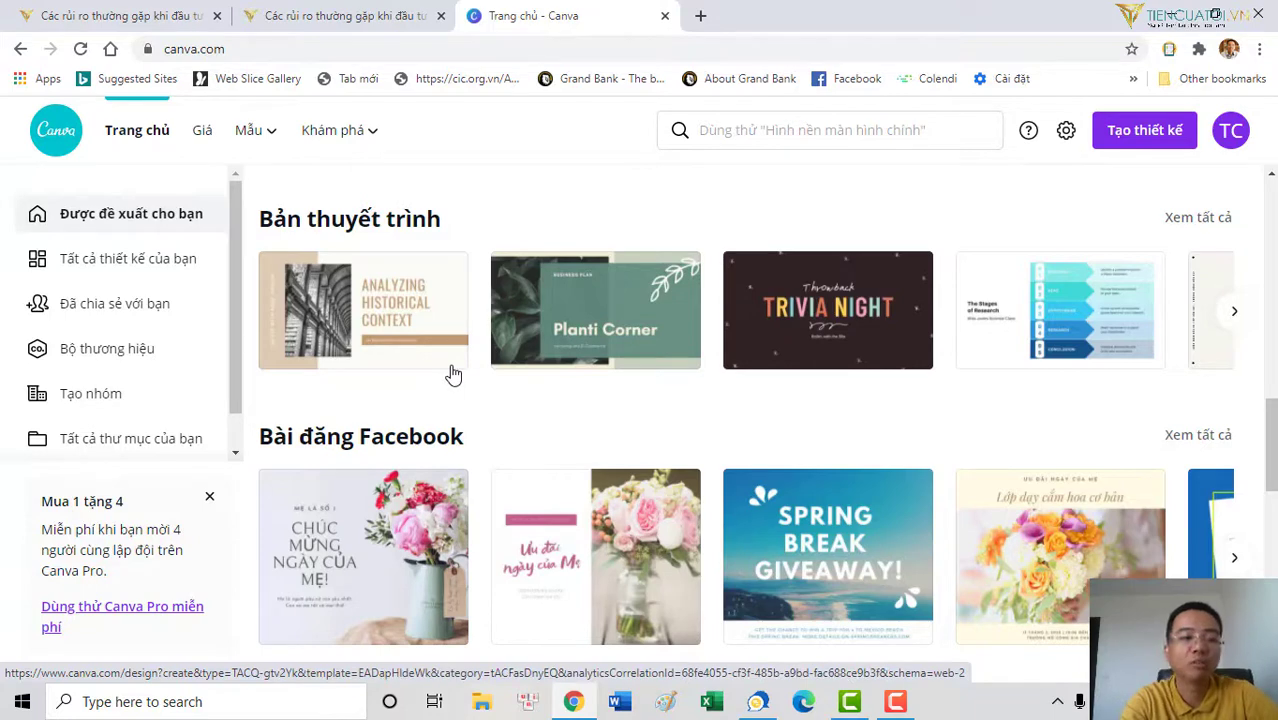
{"action": "scroll", "coordinate": [485, 366], "scroll_direction": "up", "scroll_amount": 4}
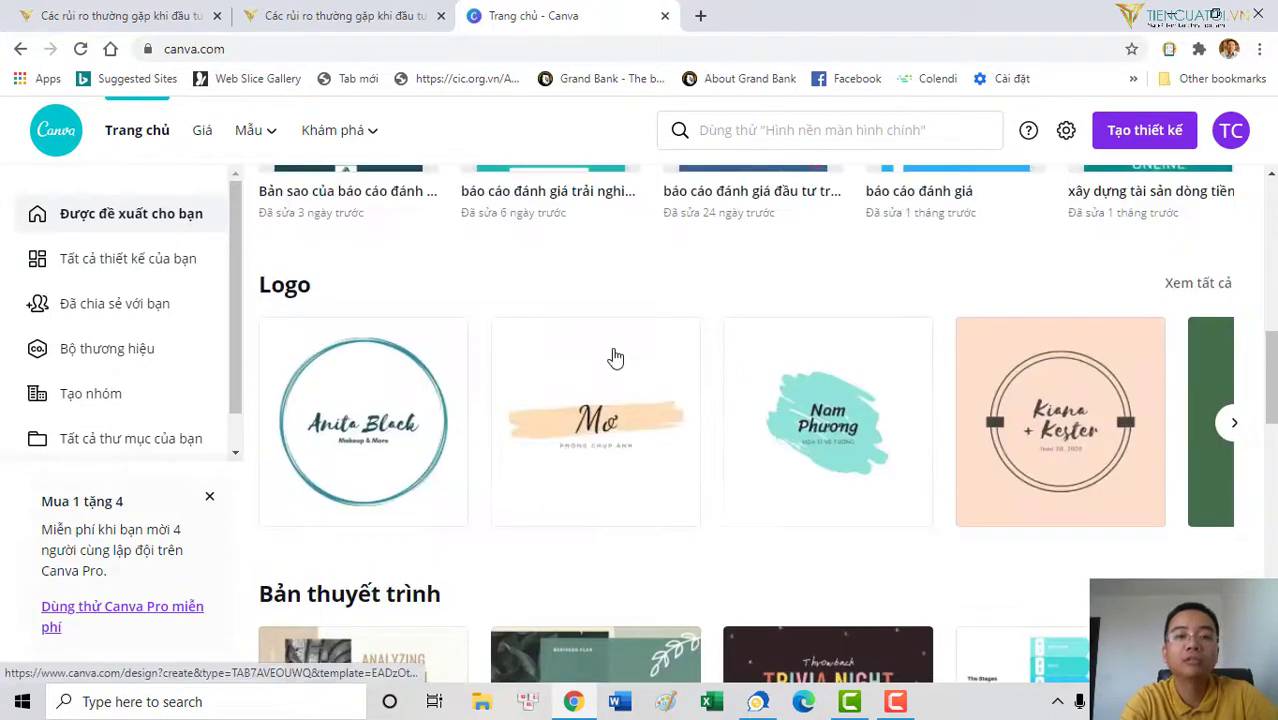